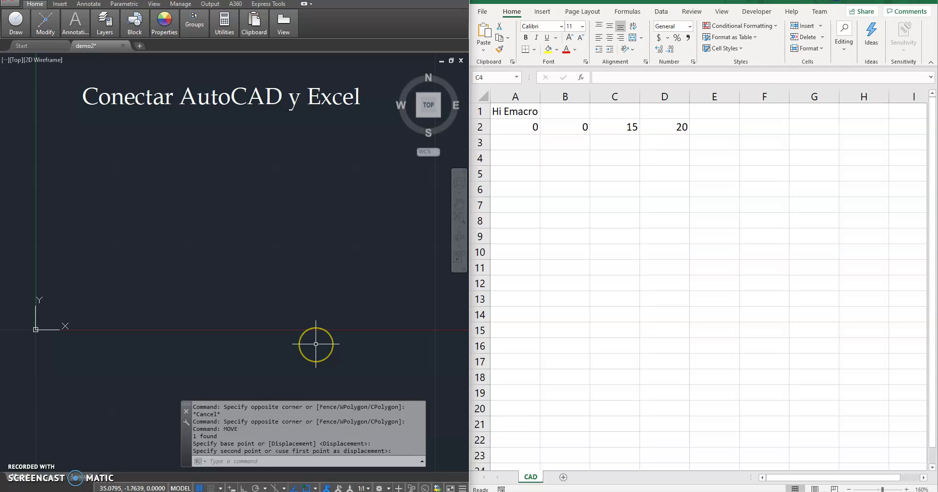
# Step: Bring the VBA editor forward and review the ReadExcel and DrawLine macros in Module_38
pyautogui.moveTo(320, 150); pyautogui.dragTo(313, 92)
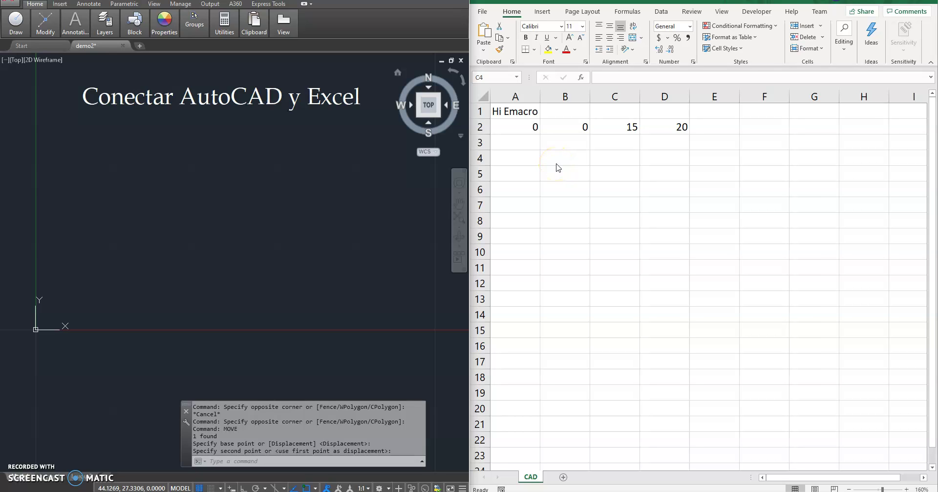
pyautogui.moveTo(284, 480)
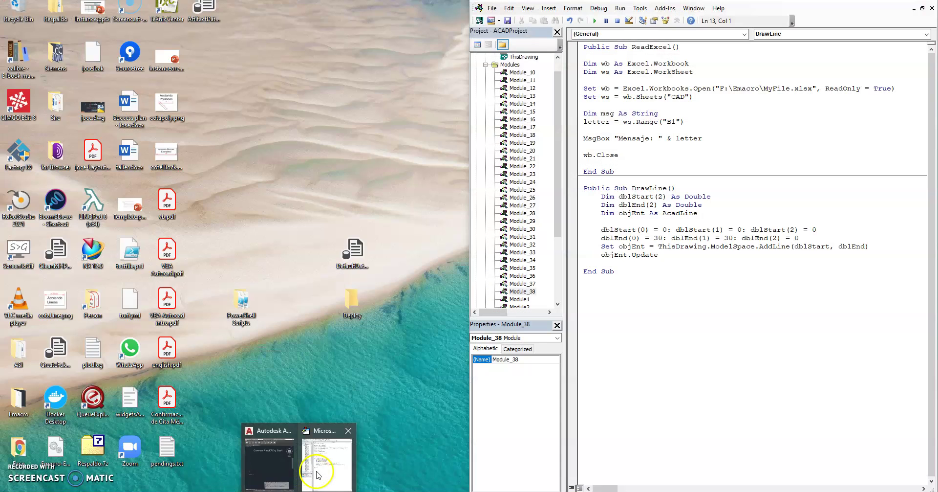
pyautogui.click(323, 467)
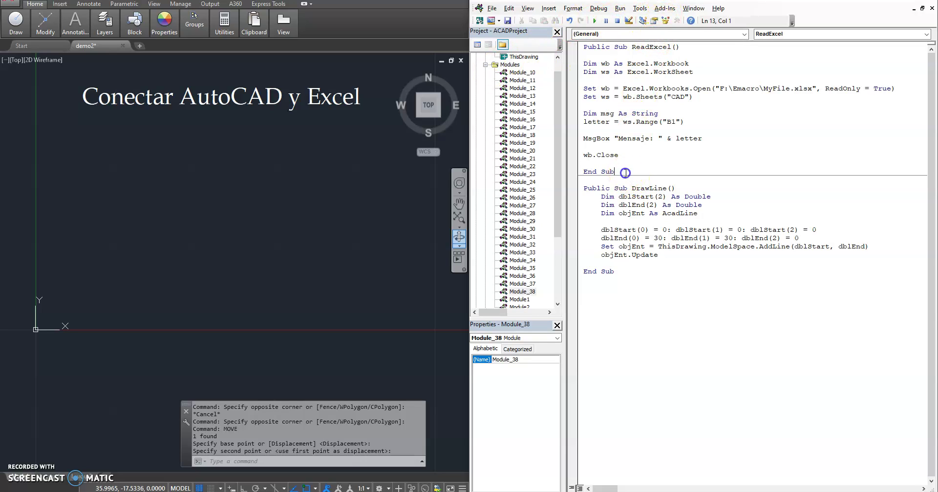
pyautogui.moveTo(614, 171); pyautogui.dragTo(582, 46)
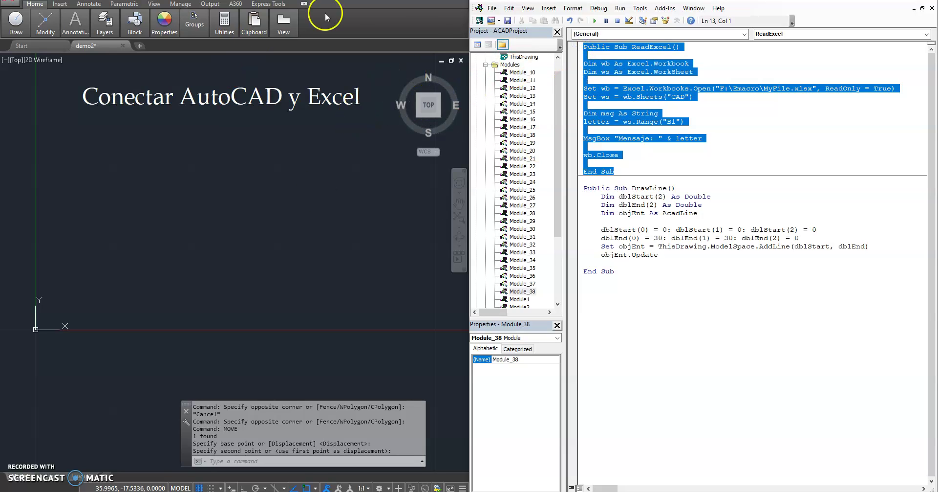
pyautogui.click(699, 240)
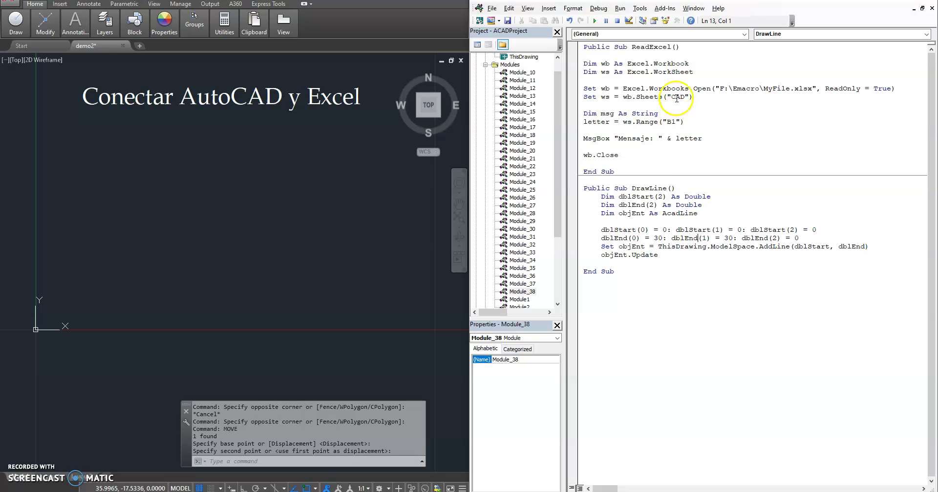
pyautogui.click(663, 10)
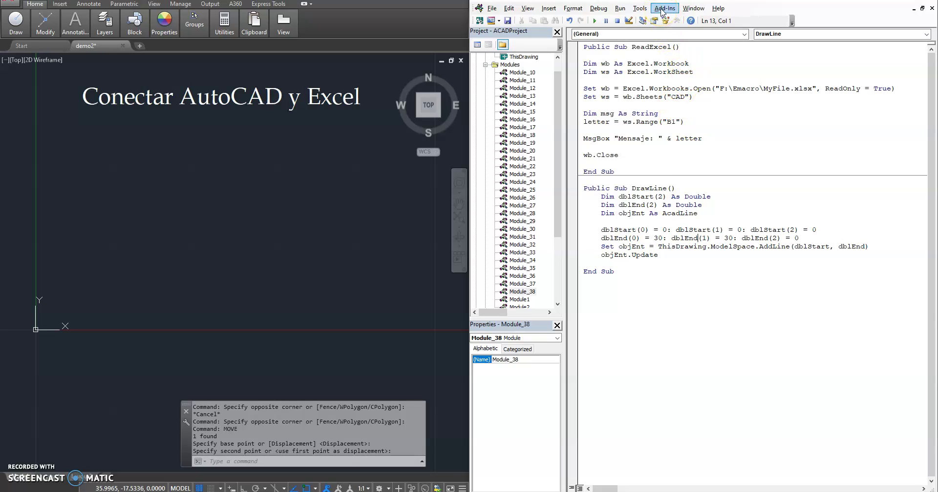
# Step: Open the project's References list and scroll down to the Microsoft Excel libraries
pyautogui.click(640, 9)
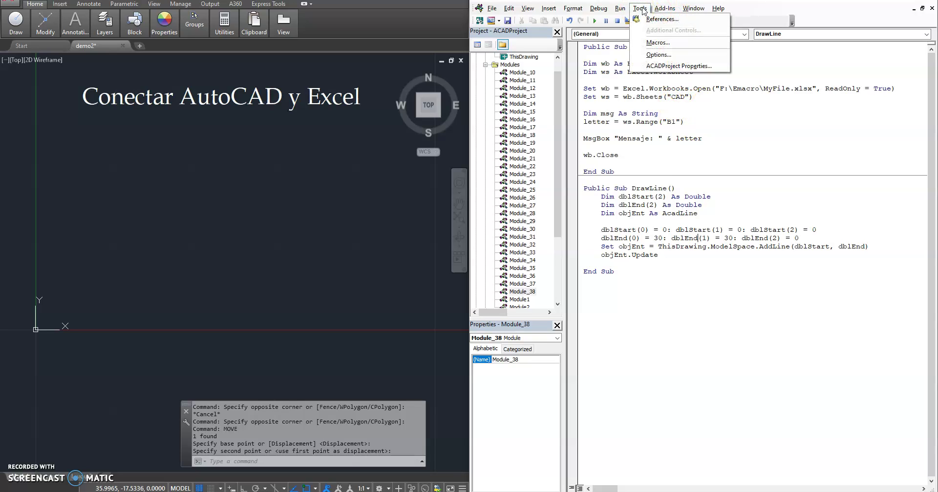
pyautogui.click(641, 9)
pyautogui.click(642, 10)
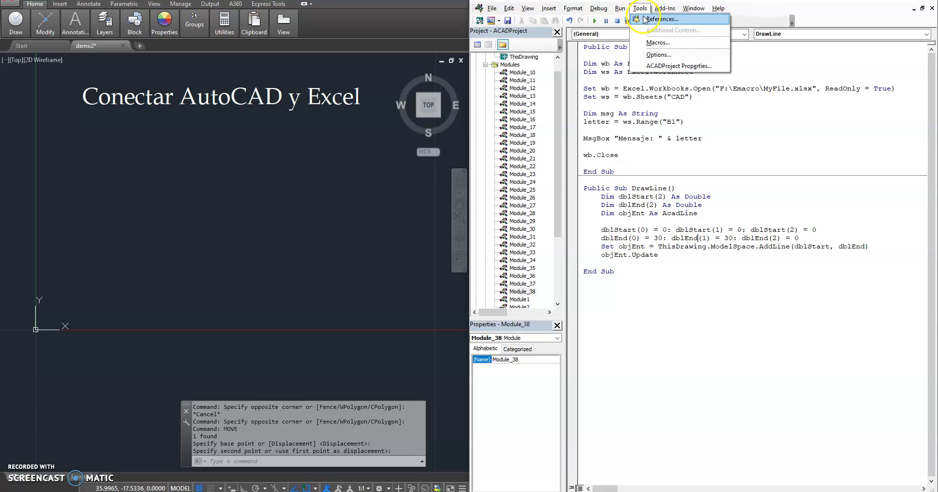
pyautogui.click(644, 19)
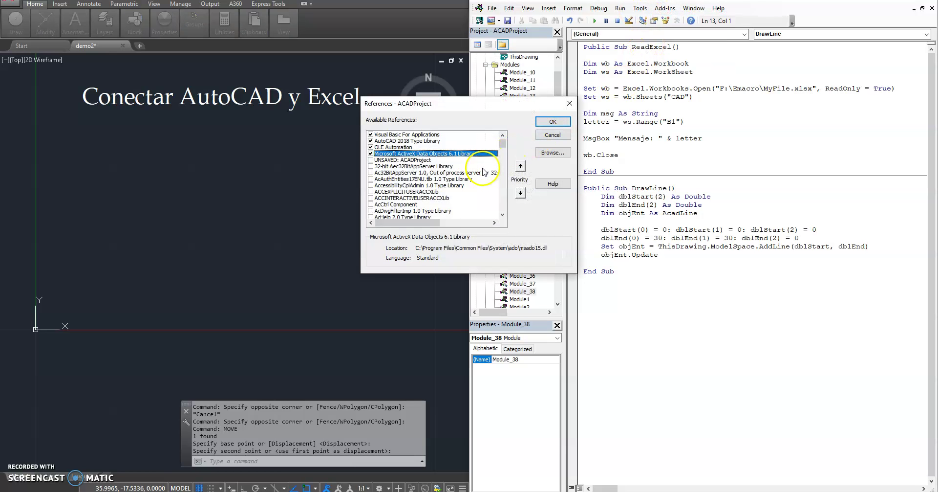
pyautogui.moveTo(502, 143); pyautogui.dragTo(504, 174)
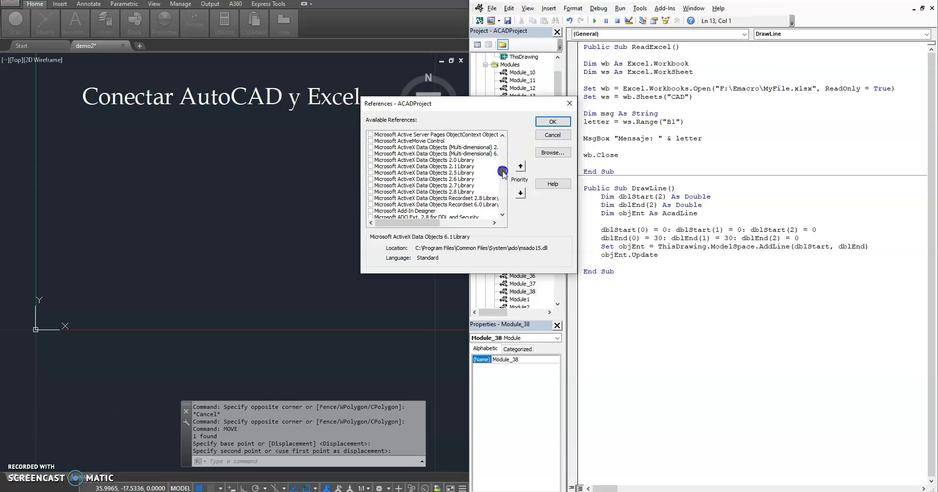
pyautogui.scroll(1, 438, 186)
pyautogui.scroll(-2, 438, 186)
pyautogui.scroll(-2, 439, 186)
pyautogui.scroll(-2, 442, 187)
pyautogui.scroll(-2, 445, 187)
pyautogui.scroll(-1, 444, 187)
pyautogui.scroll(-1, 443, 187)
pyautogui.scroll(-2, 442, 188)
pyautogui.scroll(-1, 441, 188)
pyautogui.scroll(-1, 441, 189)
pyautogui.scroll(-1, 430, 187)
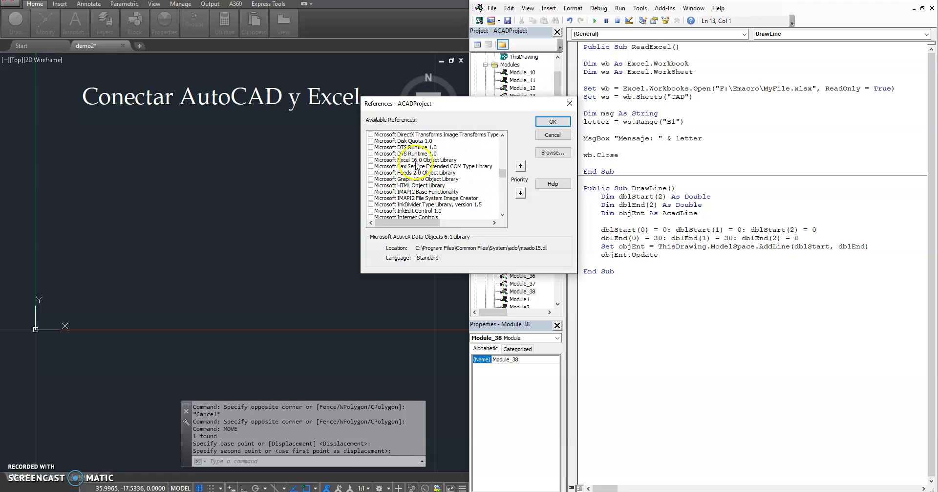
# Step: Check Microsoft Excel 16.0 Object Library and confirm the new reference
pyautogui.click(412, 160)
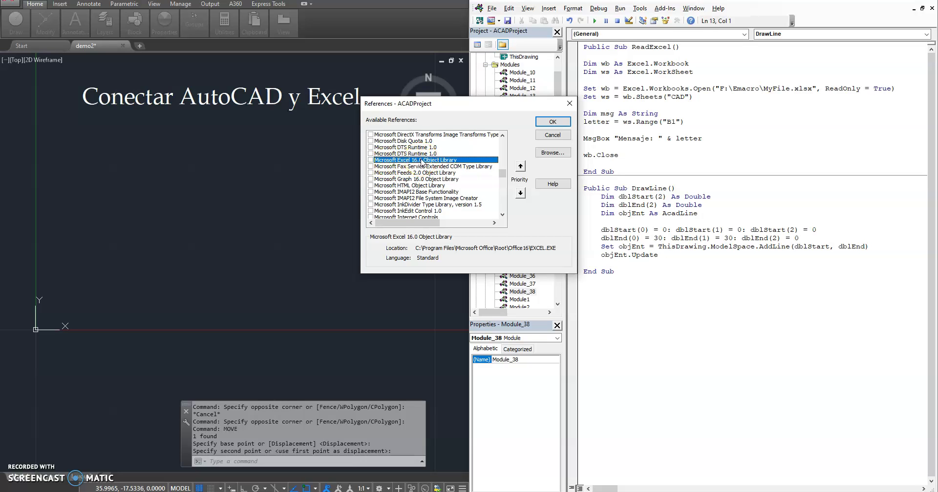
pyautogui.click(371, 160)
pyautogui.click(552, 122)
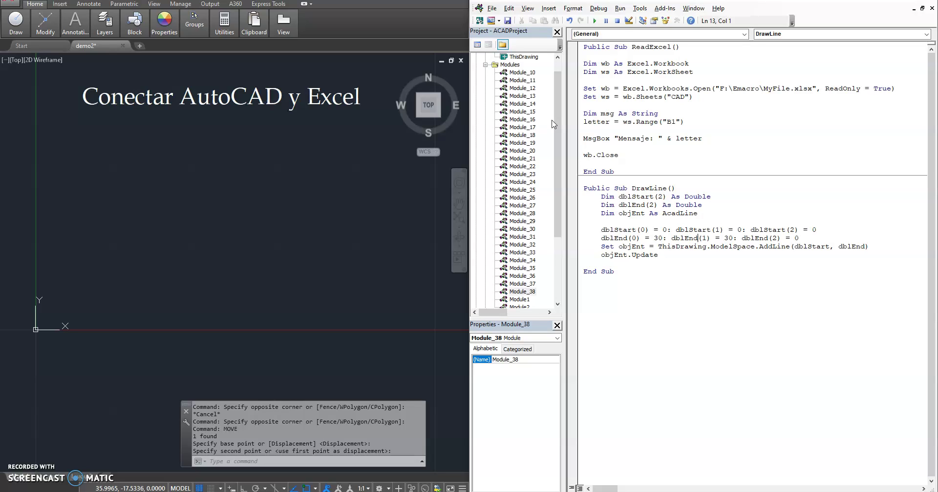
pyautogui.click(463, 375)
pyautogui.click(525, 112)
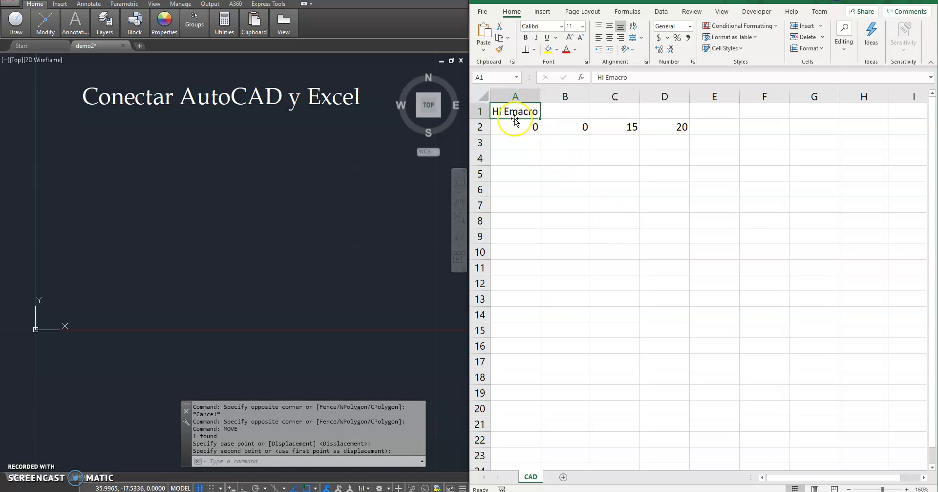
pyautogui.click(415, 349)
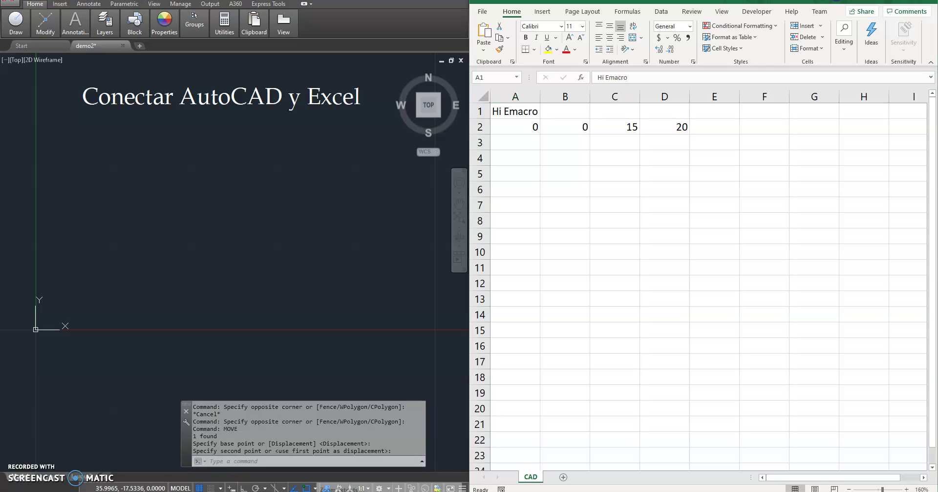
pyautogui.moveTo(513, 127); pyautogui.dragTo(681, 127)
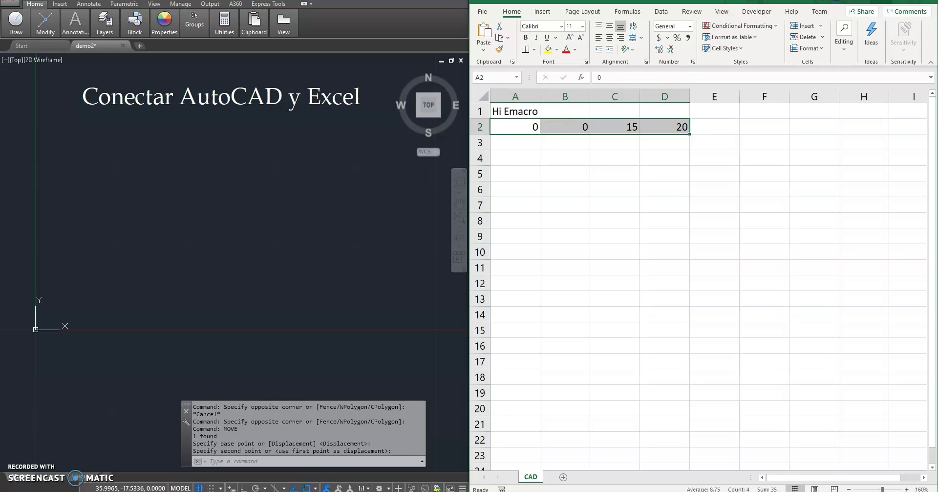
pyautogui.hotkey('alt', 'Tab')
pyautogui.click(697, 116)
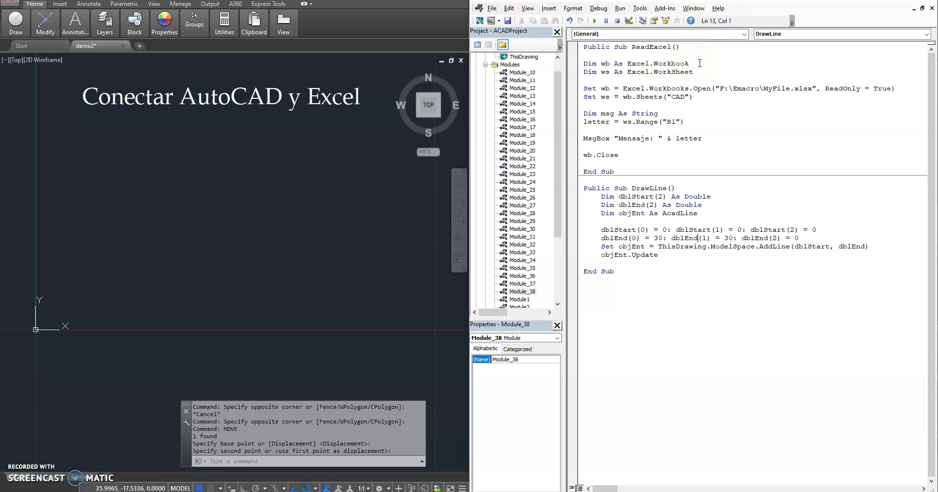
pyautogui.moveTo(700, 65); pyautogui.dragTo(579, 64)
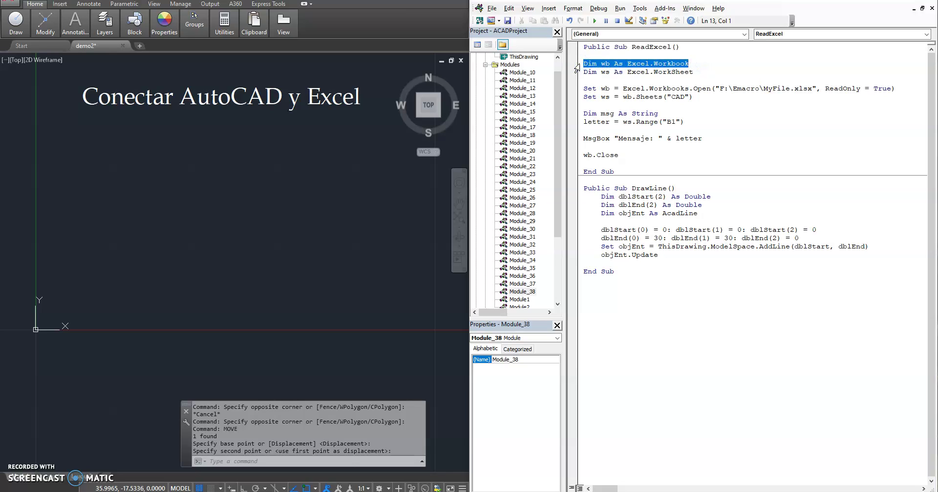
pyautogui.click(668, 64)
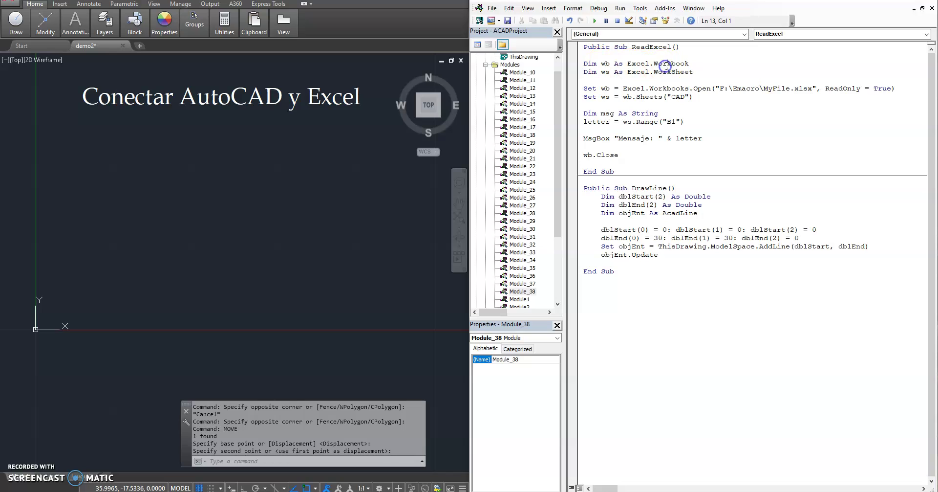
pyautogui.moveTo(699, 74); pyautogui.dragTo(578, 72)
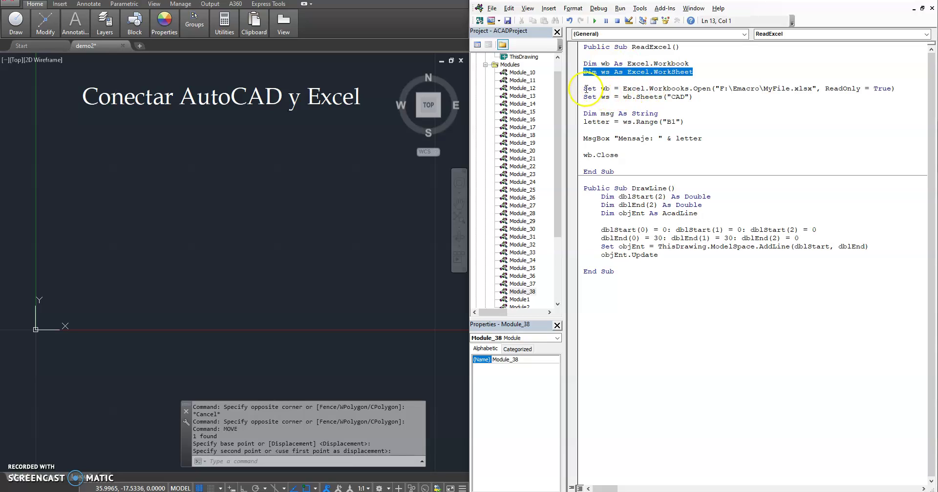
pyautogui.doubleClick(605, 63)
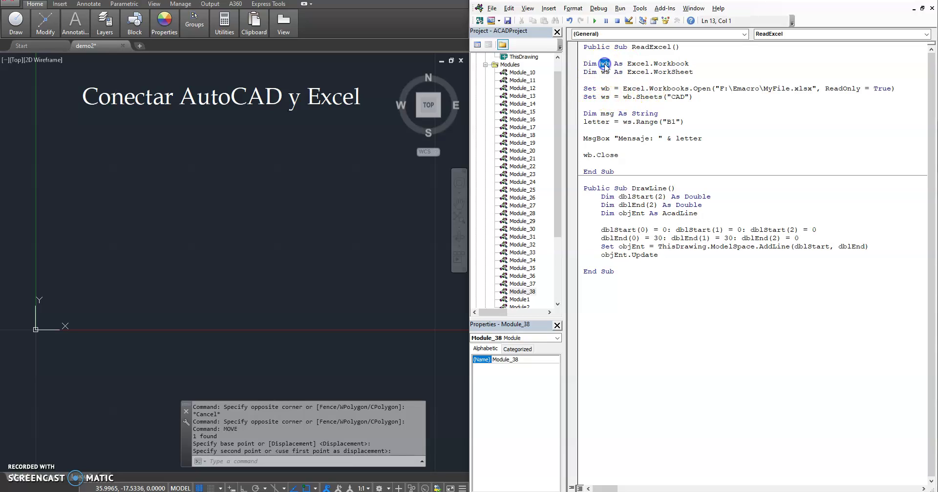
pyautogui.click(585, 89)
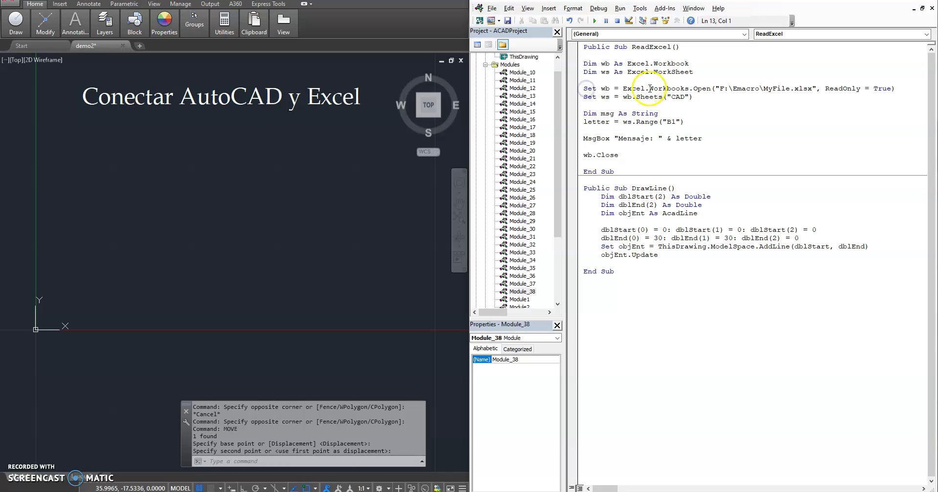
pyautogui.doubleClick(636, 89)
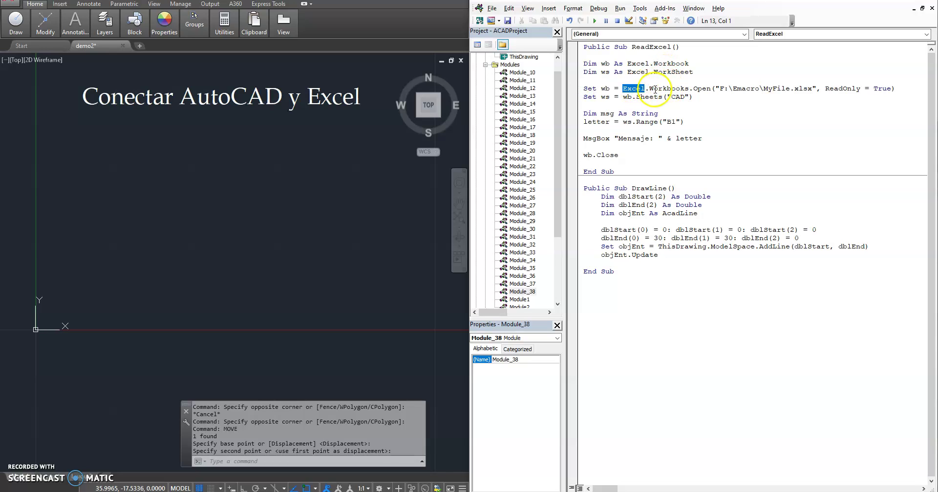
pyautogui.click(694, 89)
pyautogui.doubleClick(695, 89)
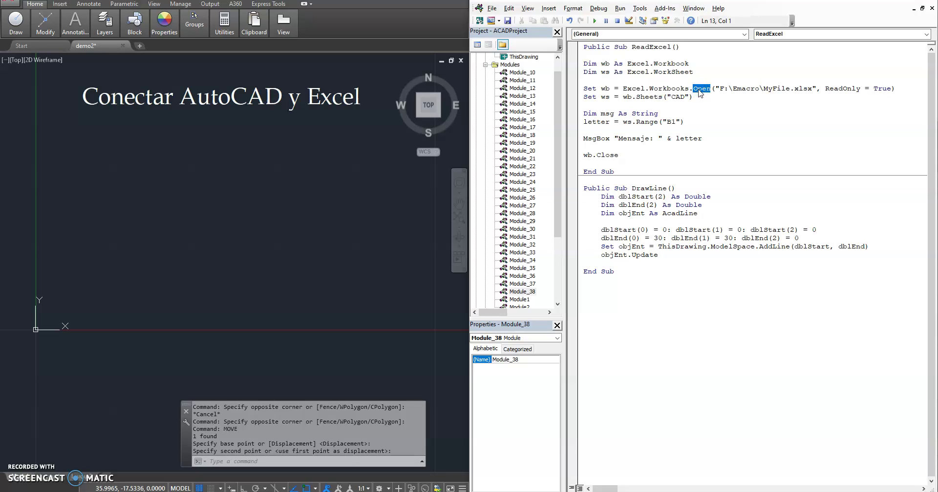
pyautogui.click(813, 89)
pyautogui.moveTo(813, 89); pyautogui.dragTo(717, 88)
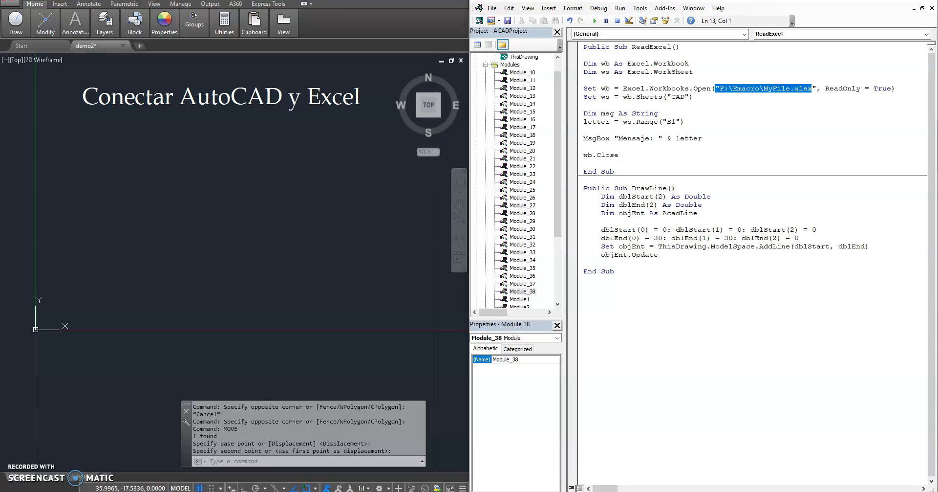
pyautogui.press('super')
pyautogui.click(359, 421)
pyautogui.hotkey('alt', 'Tab')
# Step: Confirm MyFile.xlsx sits in F:\Emacro and highlight the workbook path in the ReadExcel code
pyautogui.hotkey('alt', 'Tab')
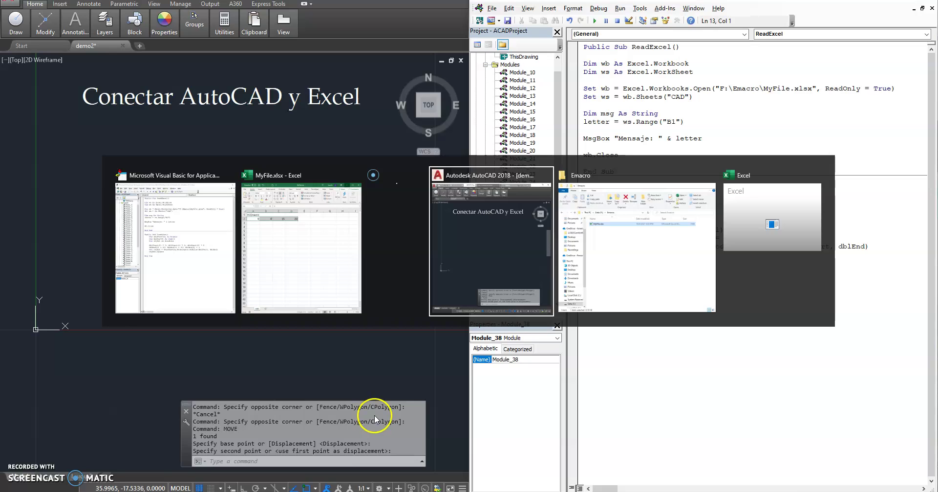
pyautogui.hotkey('alt', 'Tab')
pyautogui.click(641, 215)
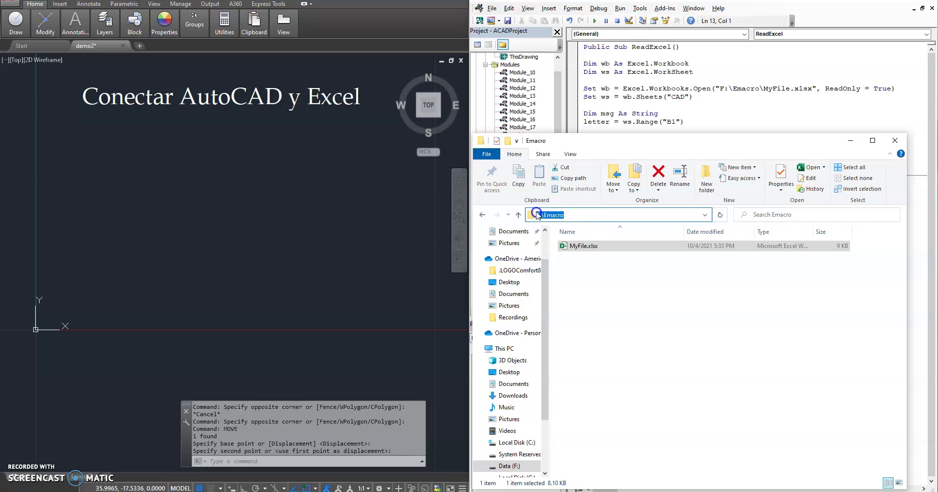
pyautogui.click(589, 246)
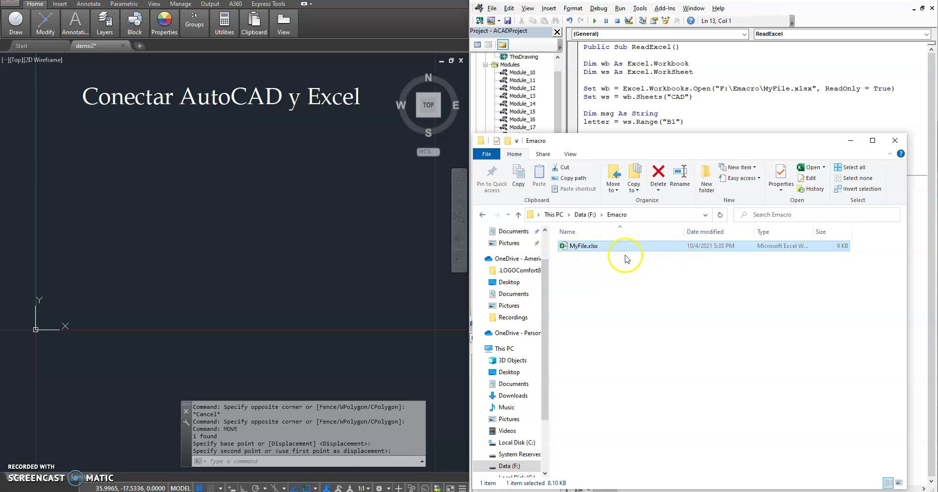
pyautogui.click(643, 215)
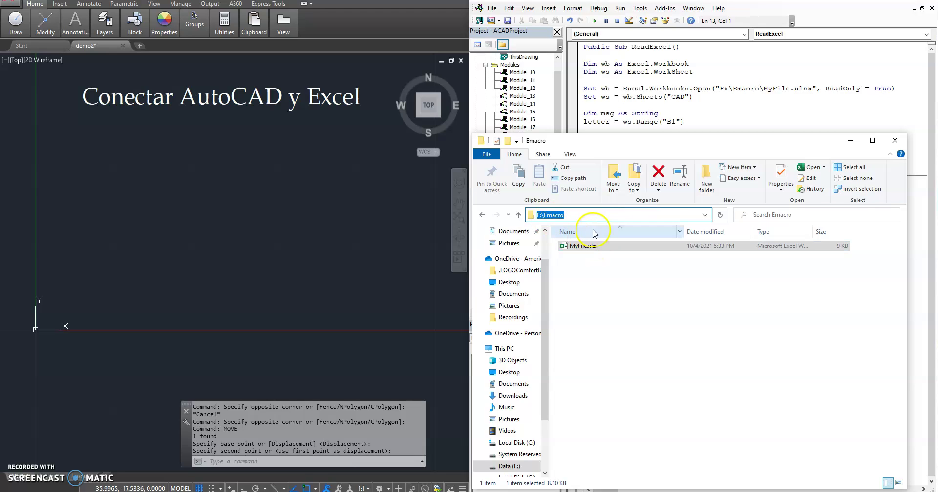
pyautogui.click(601, 249)
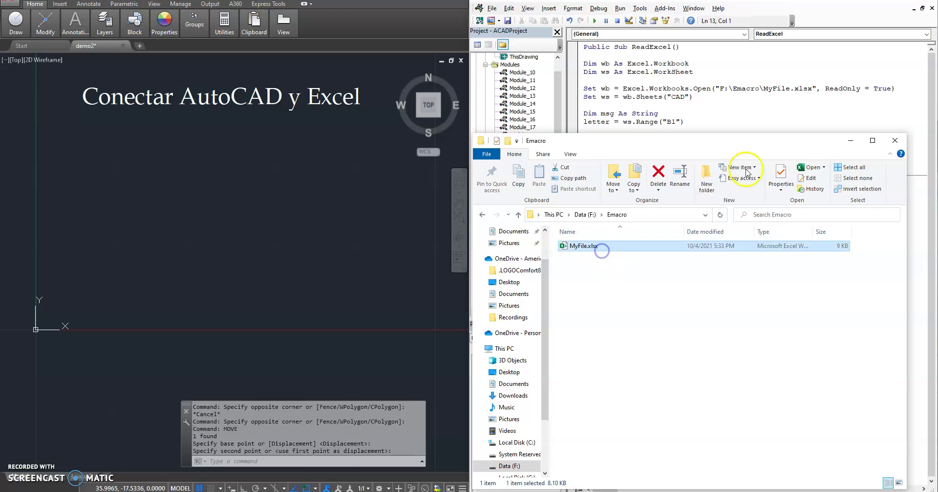
pyautogui.moveTo(811, 88); pyautogui.dragTo(719, 88)
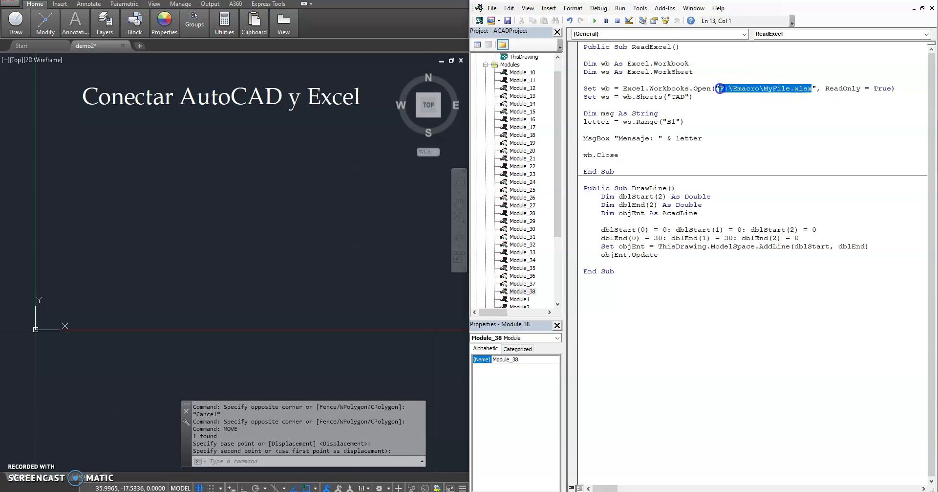
pyautogui.click(752, 109)
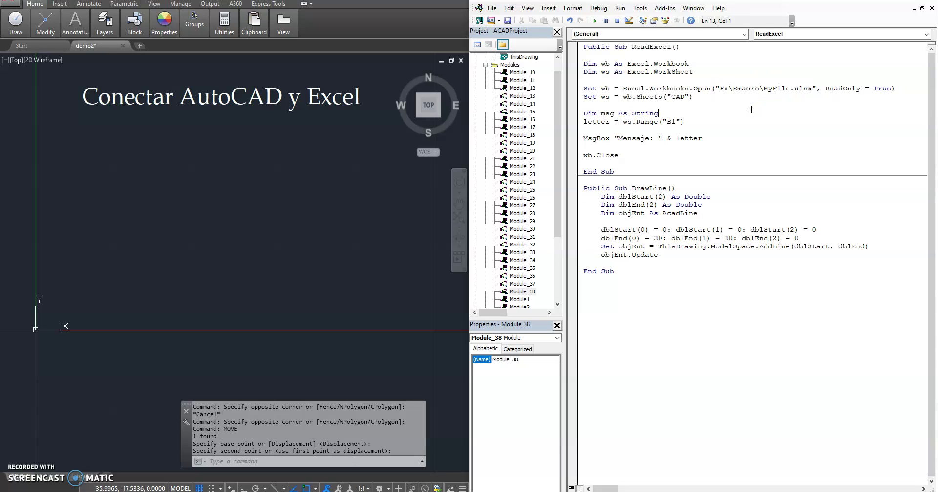
pyautogui.click(822, 89)
pyautogui.doubleClick(836, 89)
pyautogui.doubleClick(882, 89)
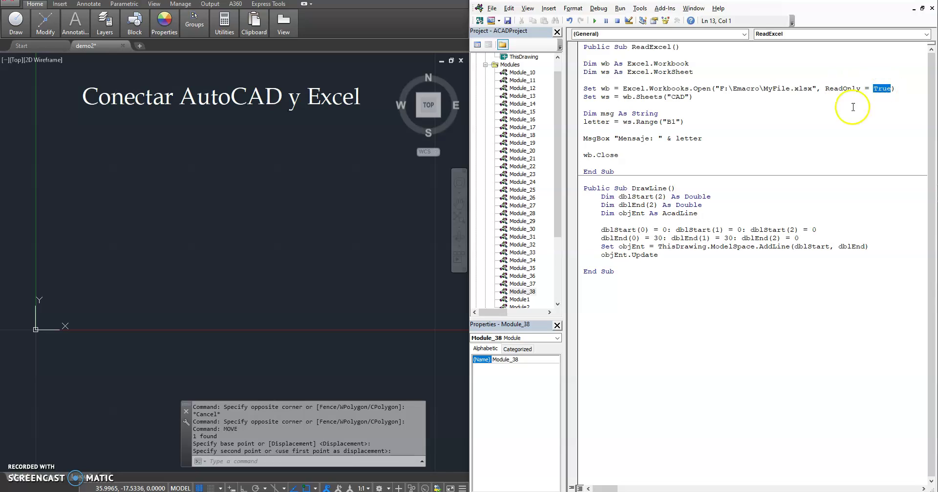
pyautogui.moveTo(623, 88); pyautogui.dragTo(903, 92)
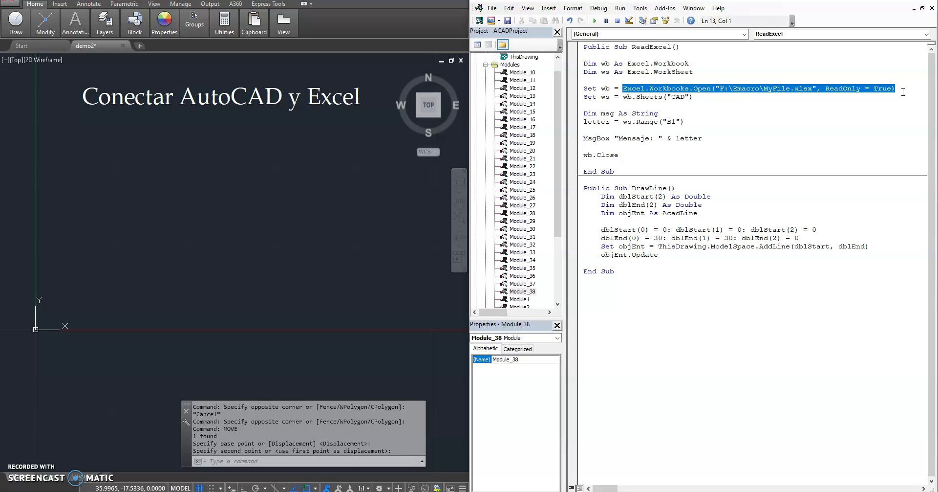
pyautogui.moveTo(689, 155); pyautogui.dragTo(646, 140)
pyautogui.click(646, 141)
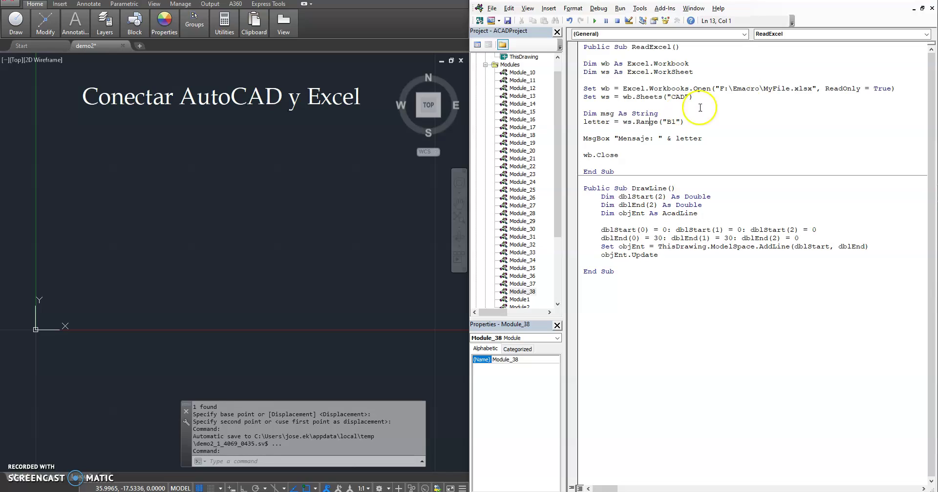
pyautogui.doubleClick(835, 89)
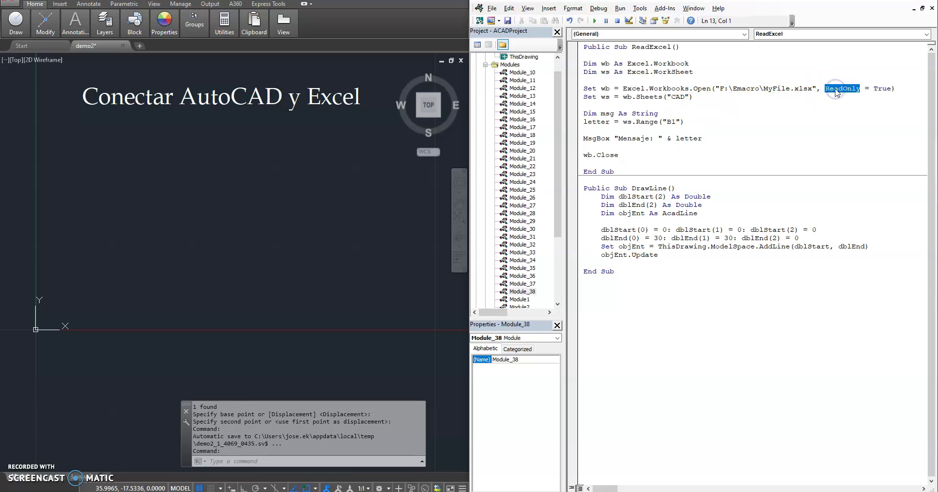
pyautogui.moveTo(583, 89); pyautogui.dragTo(905, 90)
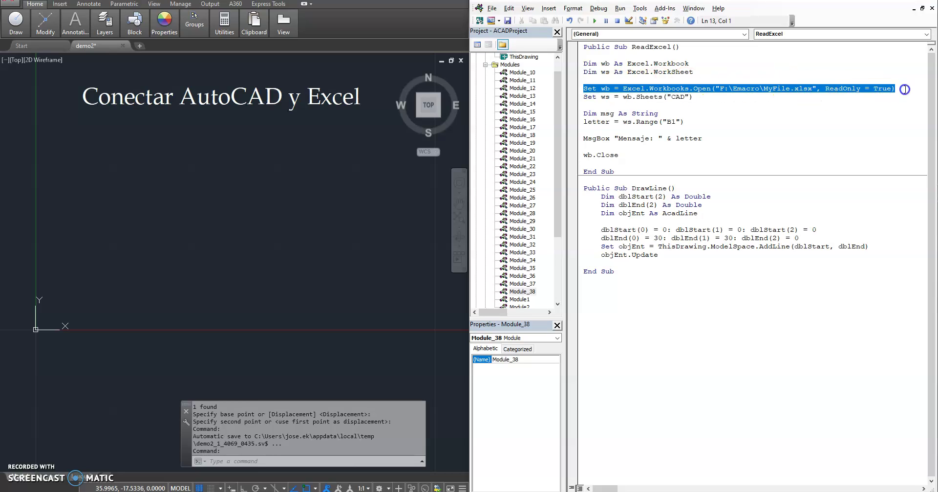
pyautogui.click(904, 90)
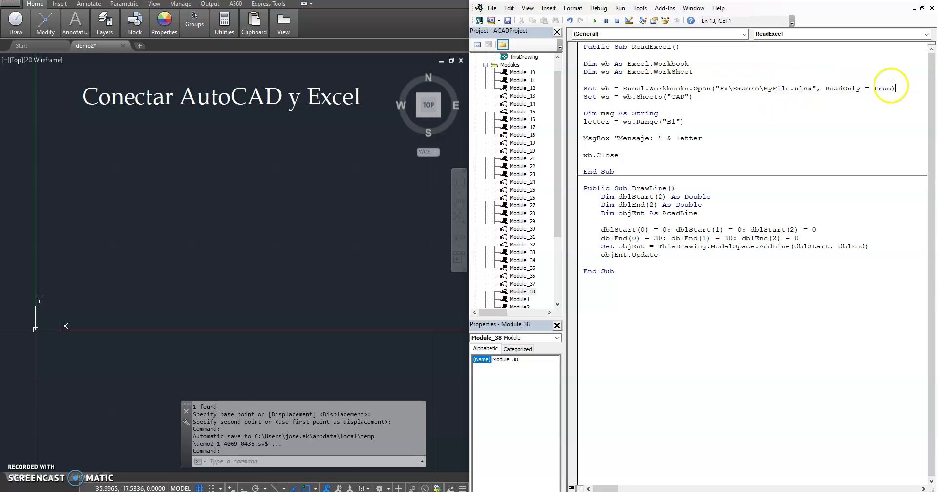
pyautogui.doubleClick(604, 89)
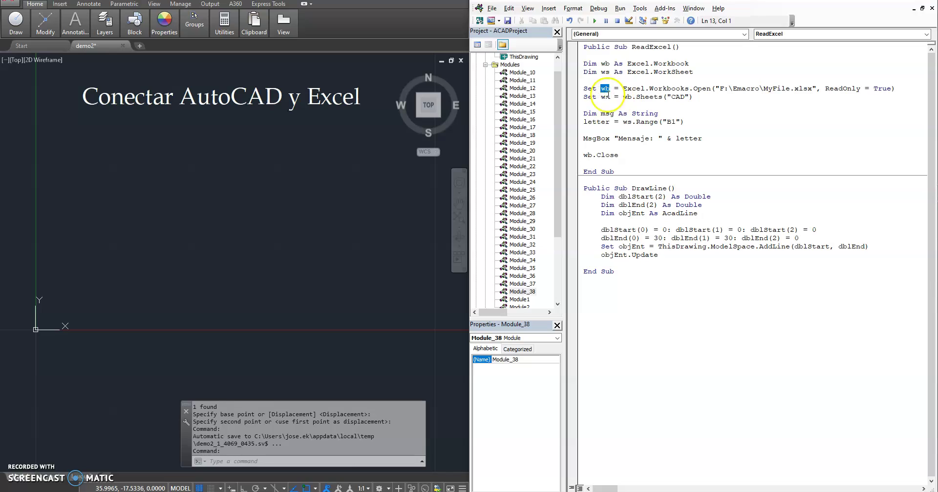
pyautogui.click(626, 96)
pyautogui.doubleClick(650, 97)
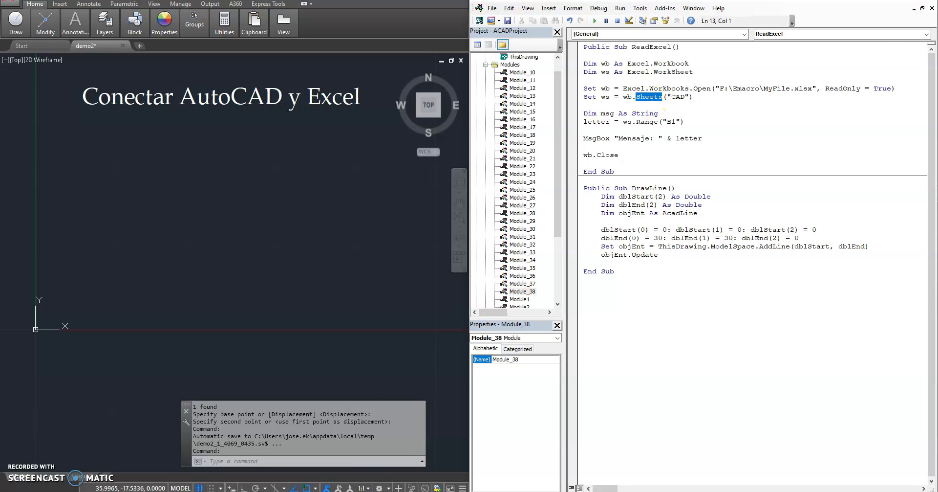
pyautogui.click(348, 455)
pyautogui.click(548, 453)
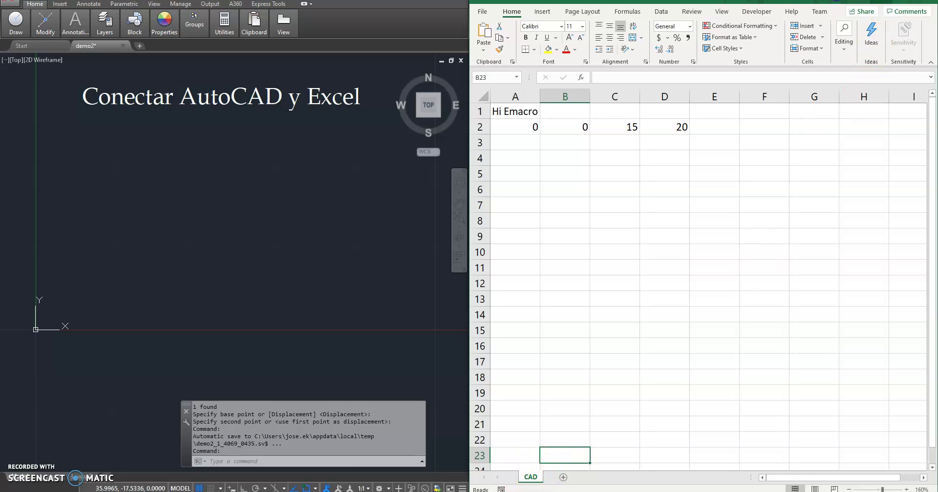
pyautogui.moveTo(692, 97); pyautogui.dragTo(664, 100)
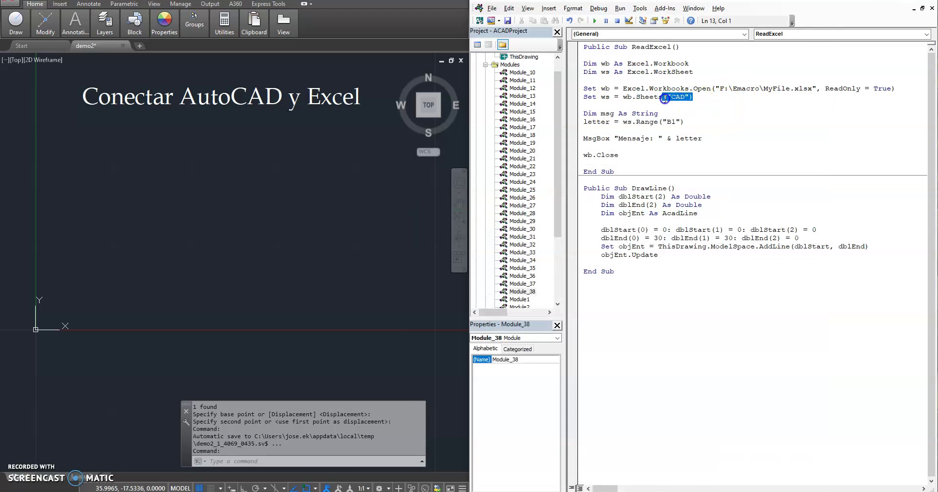
pyautogui.click(706, 97)
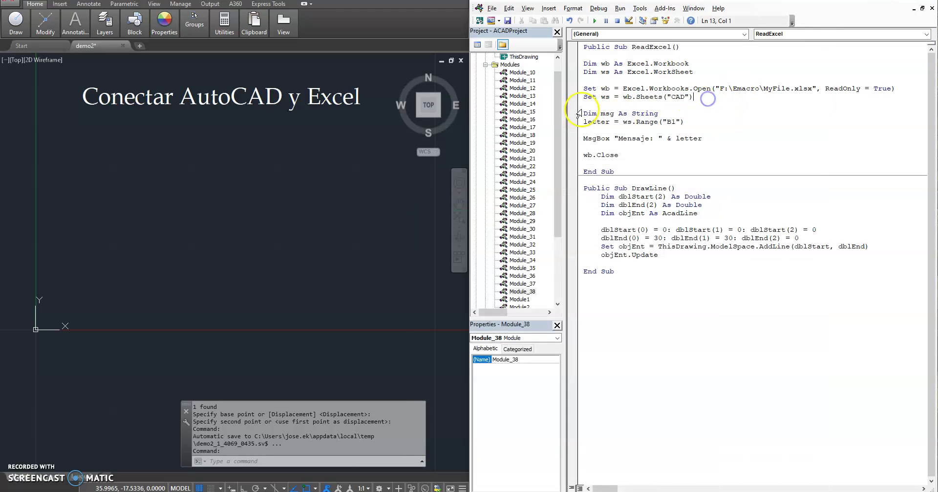
pyautogui.doubleClick(605, 97)
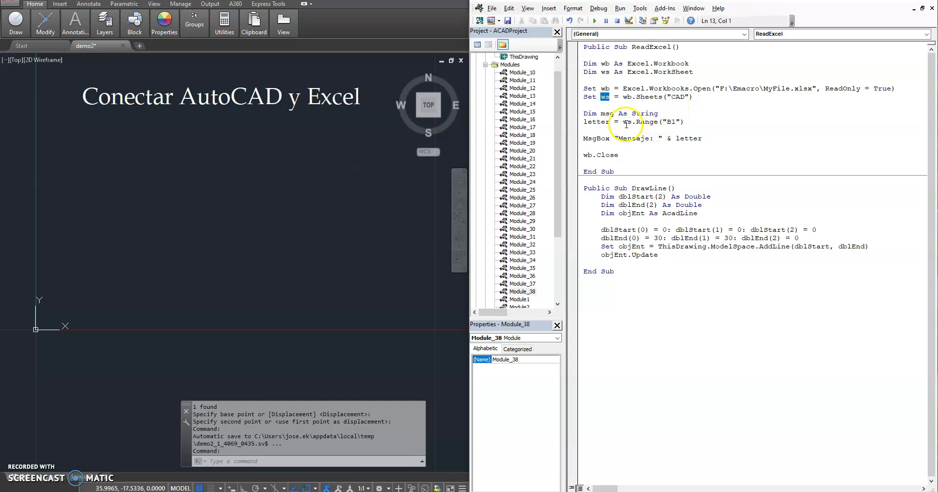
pyautogui.doubleClick(646, 122)
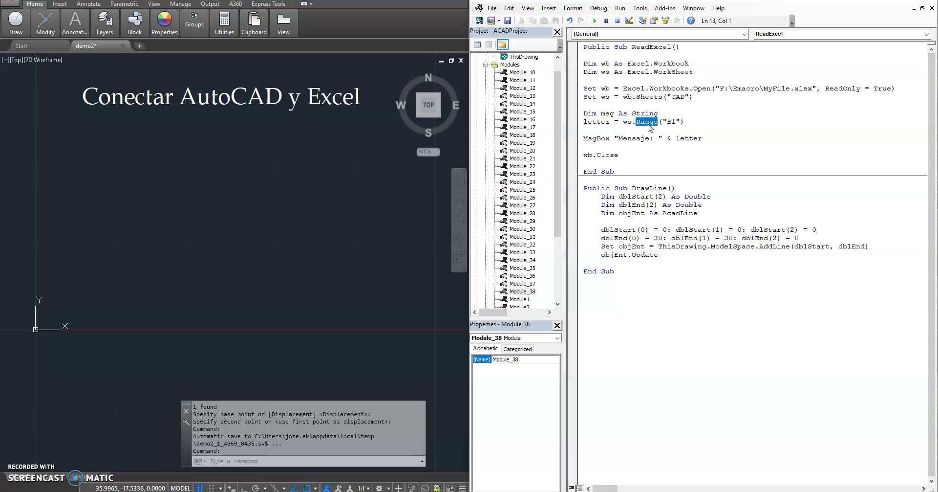
# Step: Check that cell A1 holds 'Hi Emacro' and point the Range reference at A1
pyautogui.click(669, 116)
pyautogui.hotkey('alt', 'Tab')
pyautogui.click(551, 143)
pyautogui.click(508, 112)
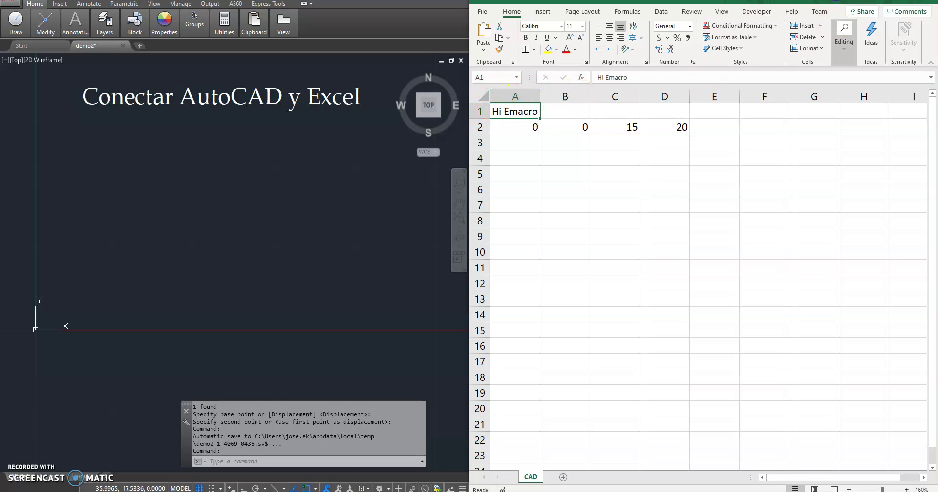
pyautogui.hotkey('alt', 'Tab')
pyautogui.click(712, 116)
pyautogui.click(672, 121)
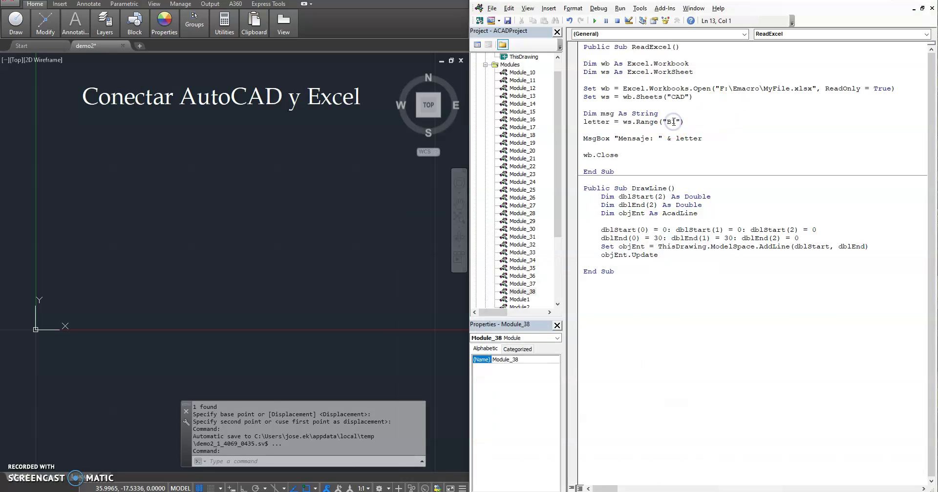
pyautogui.click(611, 151)
pyautogui.click(586, 138)
# Step: Replace the letter variable with msg in both lines and run ReadExcel
pyautogui.doubleClick(597, 122)
pyautogui.click(610, 114)
pyautogui.doubleClick(610, 115)
pyautogui.hotkey('ctrl', 'c')
pyautogui.doubleClick(596, 122)
pyautogui.hotkey('ctrl', 'v')
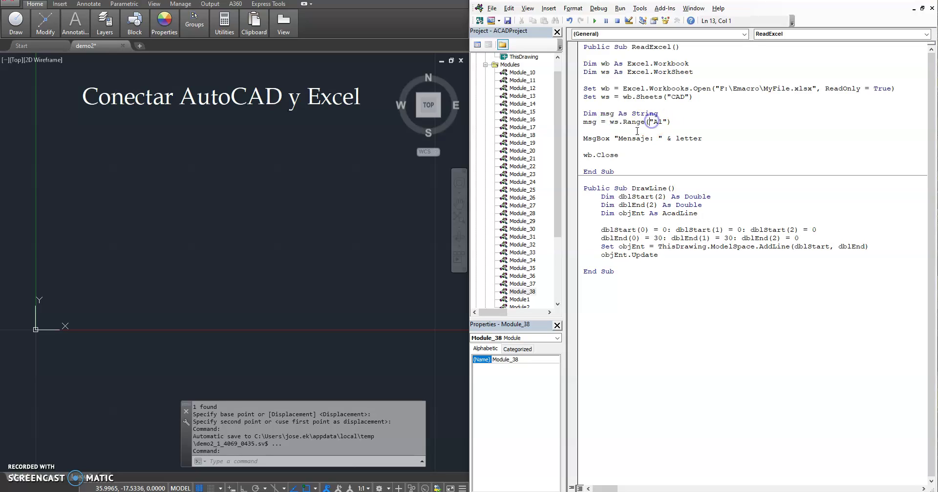
pyautogui.doubleClick(590, 122)
pyautogui.hotkey('ctrl', 'c')
pyautogui.doubleClick(687, 138)
pyautogui.hotkey('ctrl', 'v')
pyautogui.hotkey('shift', 'Home')
pyautogui.click(715, 136)
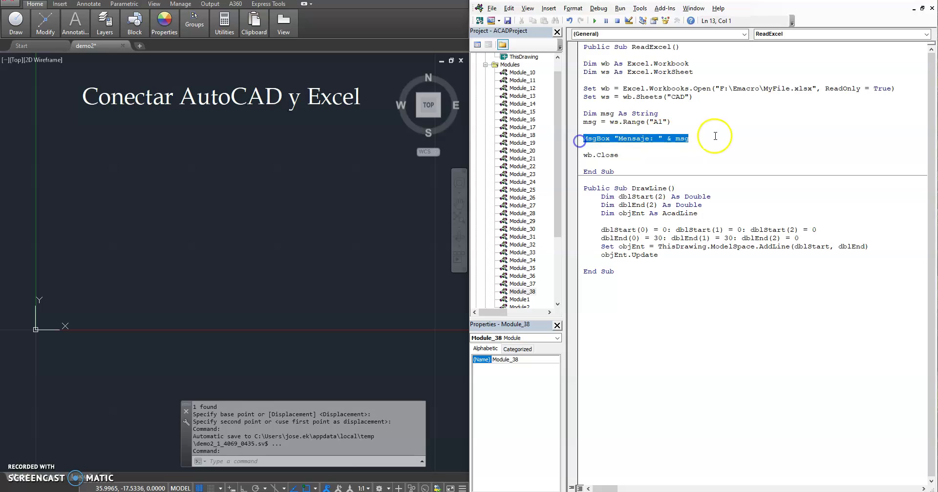
pyautogui.click(669, 122)
pyautogui.click(595, 21)
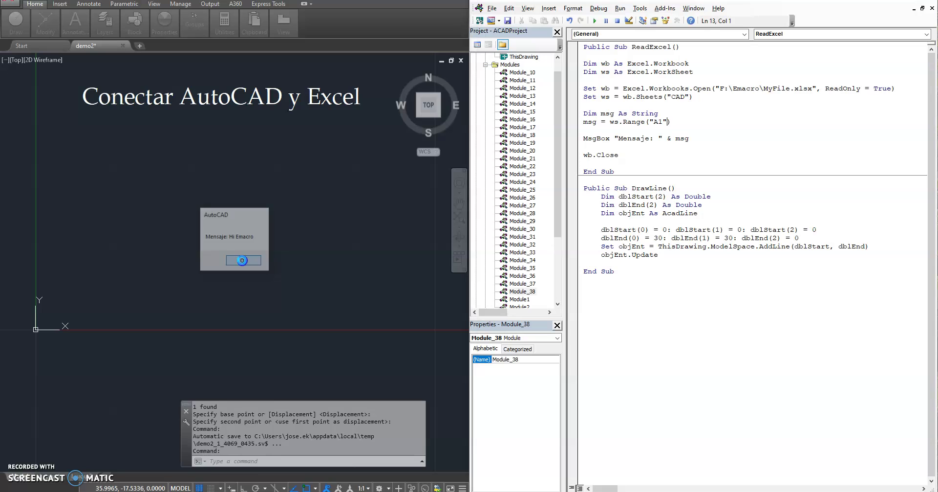
# Step: Dismiss the Hi Emacro message and change cell A1 to 'Hello world'
pyautogui.click(243, 261)
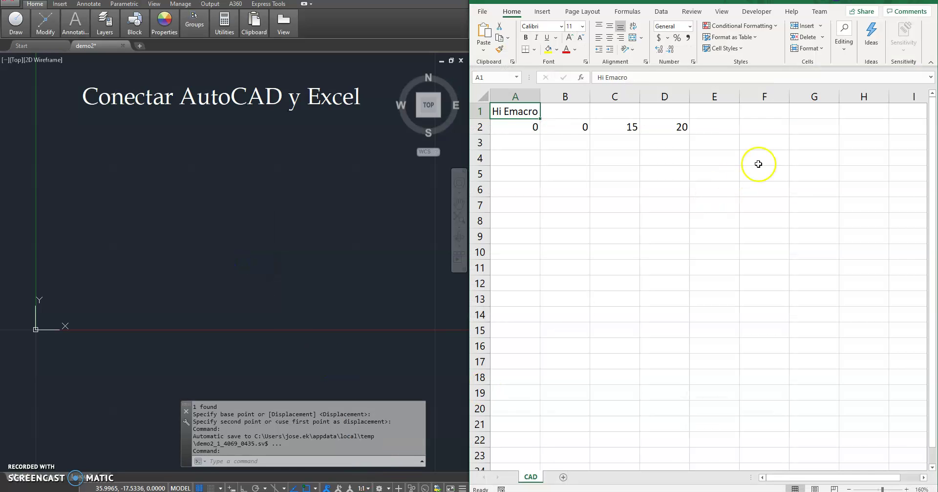
pyautogui.click(659, 74)
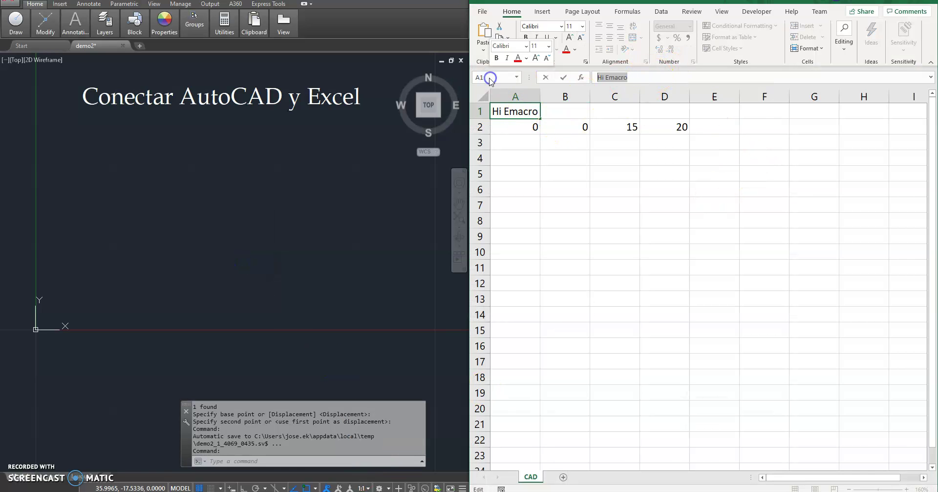
pyautogui.press('BackSpace')
pyautogui.press('BackSpace')
pyautogui.press('BackSpace')
pyautogui.write('Hello wor')
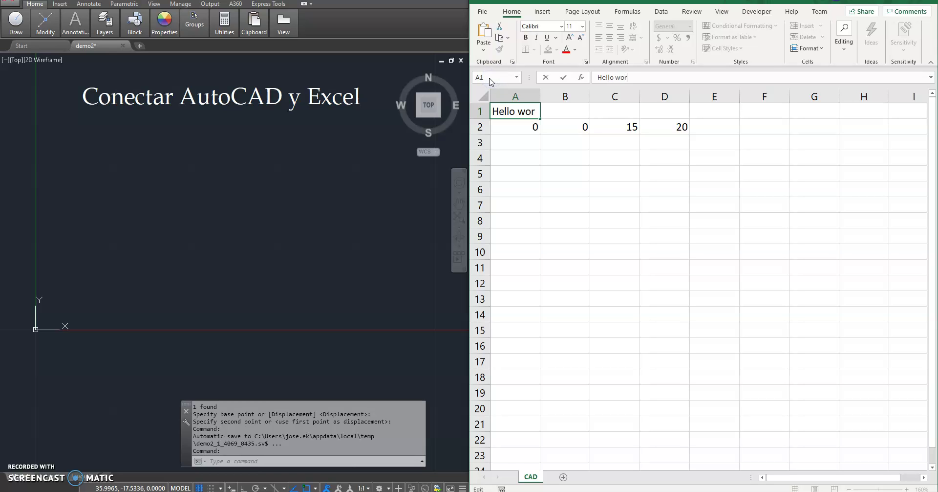
pyautogui.write('ld')
pyautogui.press('Return')
pyautogui.click(580, 194)
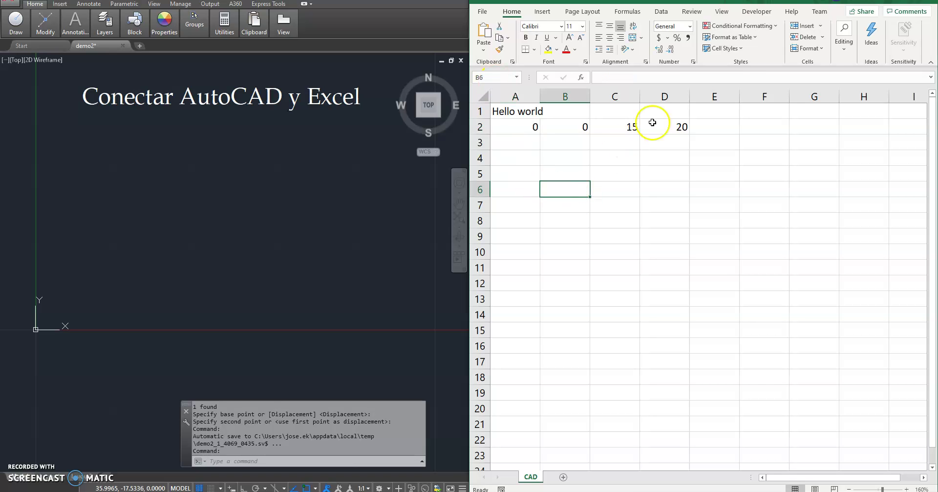
pyautogui.click(882, 2)
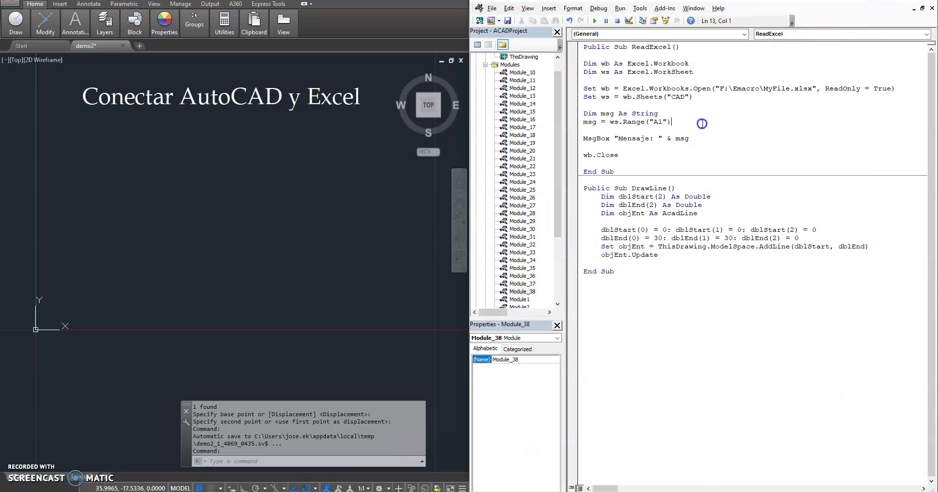
# Step: Rerun ReadExcel to show 'Hello world', then highlight the wb.Close line
pyautogui.click(594, 20)
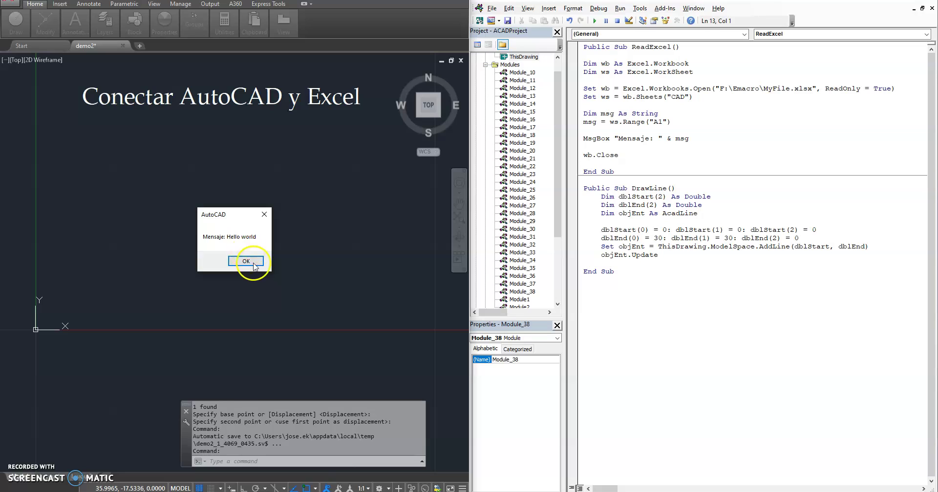
pyautogui.click(246, 261)
pyautogui.click(636, 155)
pyautogui.moveTo(633, 157); pyautogui.dragTo(569, 158)
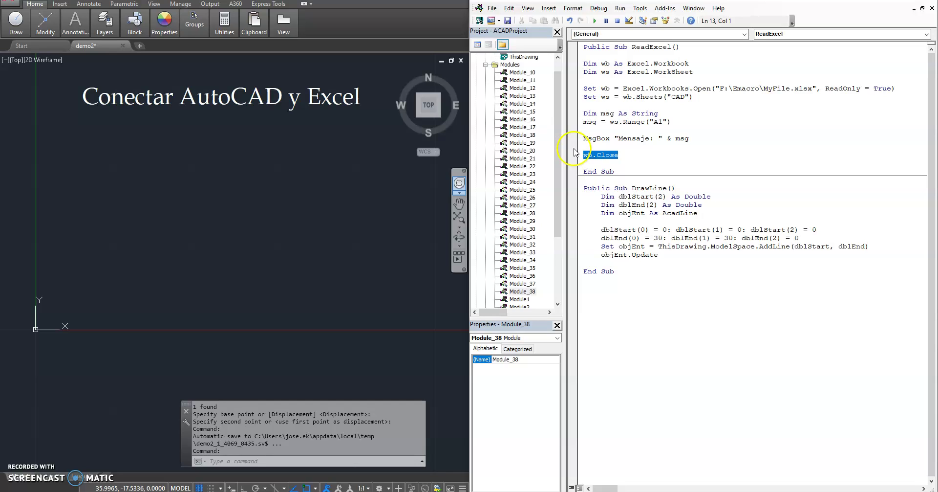
pyautogui.doubleClick(607, 156)
pyautogui.click(336, 489)
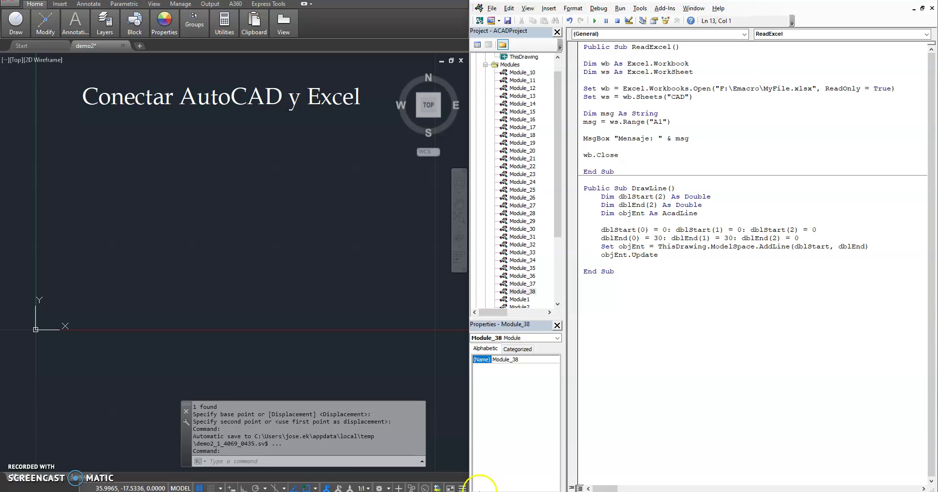
pyautogui.click(611, 314)
pyautogui.moveTo(628, 298); pyautogui.dragTo(577, 185)
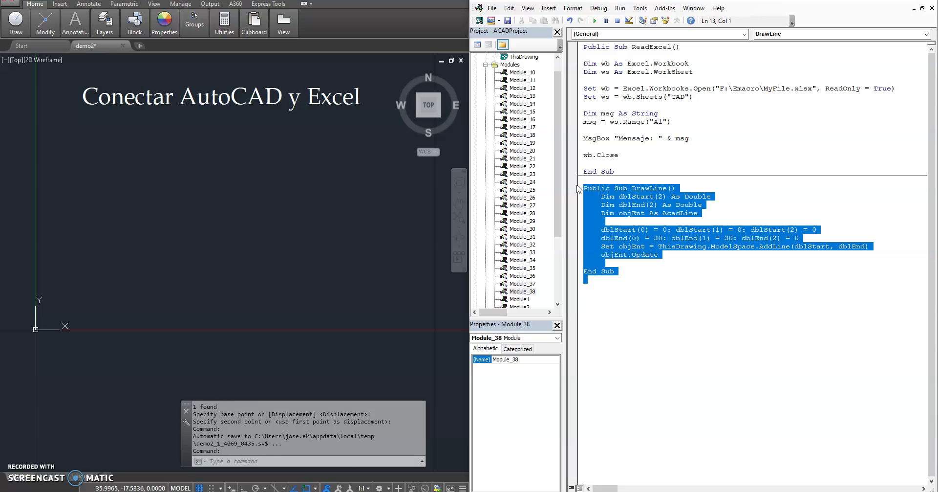
pyautogui.moveTo(630, 290); pyautogui.dragTo(588, 190)
pyautogui.click(623, 213)
pyautogui.doubleClick(739, 247)
pyautogui.doubleClick(771, 247)
pyautogui.click(744, 249)
pyautogui.doubleClick(743, 247)
pyautogui.doubleClick(811, 246)
pyautogui.doubleClick(847, 247)
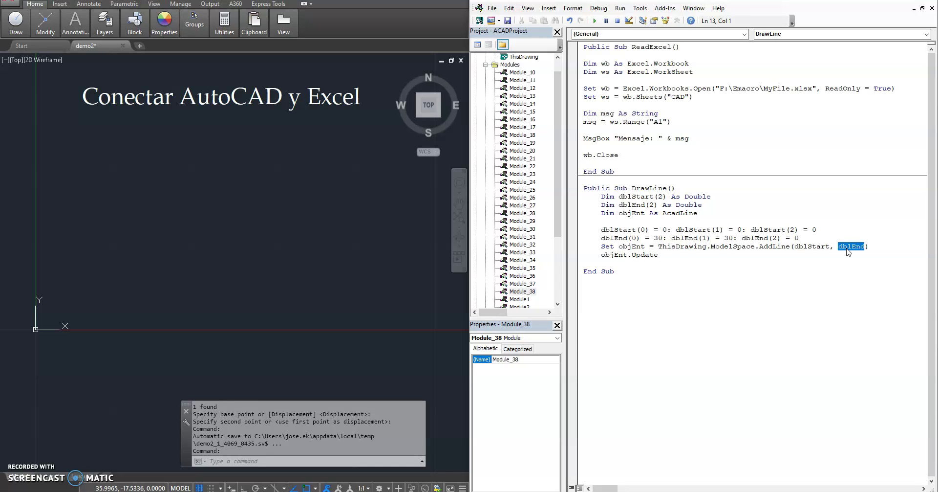
pyautogui.click(679, 246)
pyautogui.hotkey('alt', 'Tab')
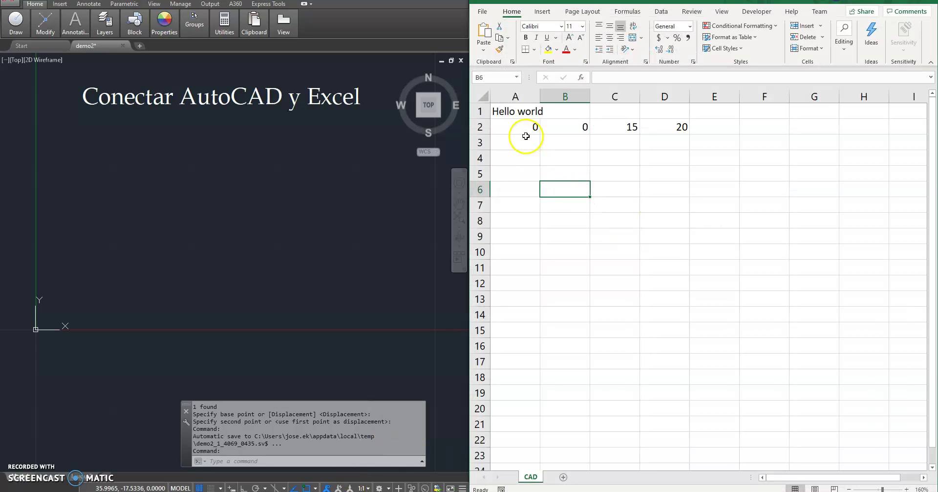
pyautogui.moveTo(520, 128); pyautogui.dragTo(699, 123)
pyautogui.hotkey('alt', 'Tab')
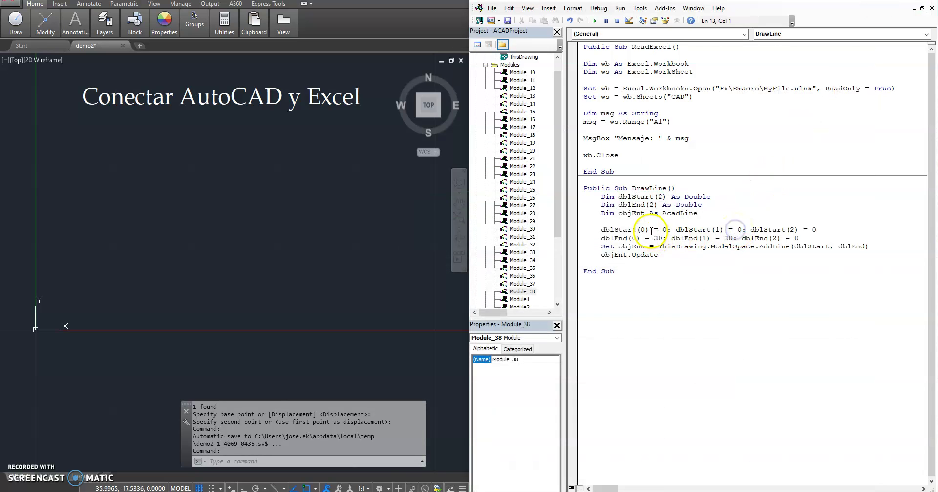
pyautogui.click(663, 189)
pyautogui.doubleClick(663, 189)
pyautogui.click(672, 189)
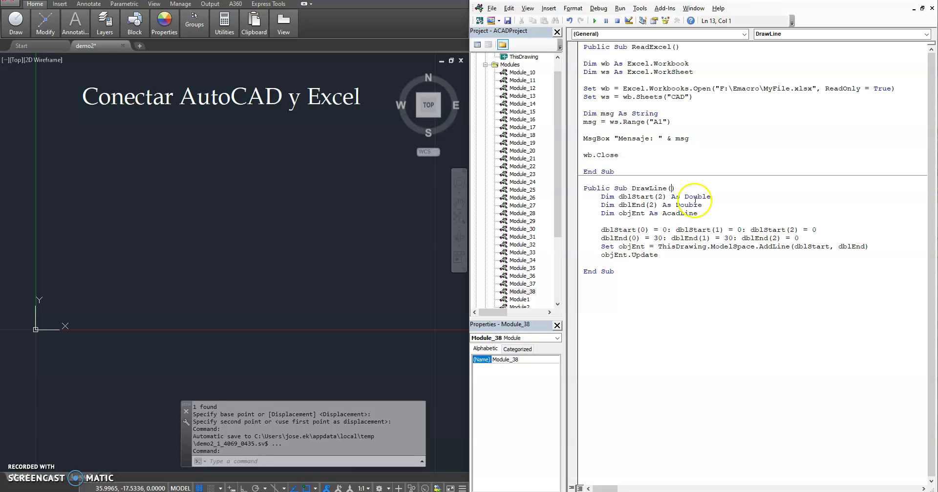
pyautogui.doubleClick(635, 196)
pyautogui.click(671, 190)
# Step: Declare DrawLine parameters pntStart As Variant, pntEnd As Variant, adding the missing comma
pyautogui.write('as Va')
pyautogui.press('Tab')
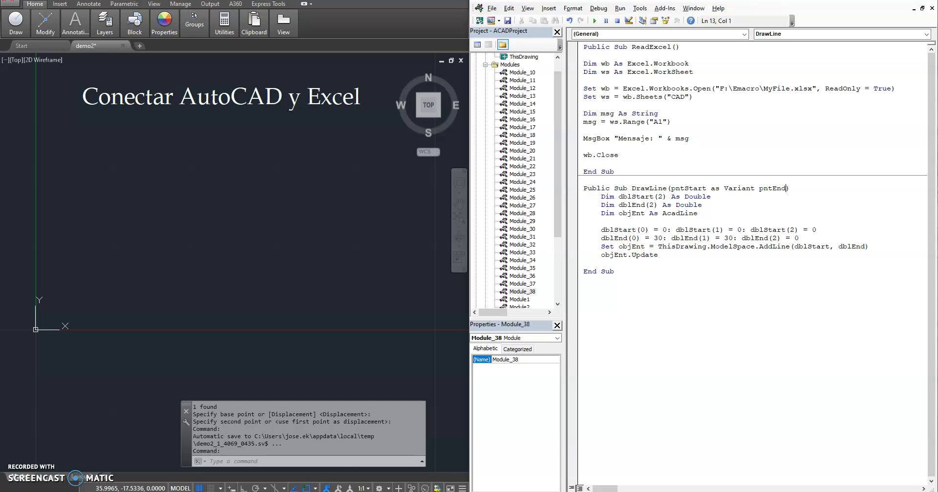
pyautogui.write('vari')
pyautogui.press('Tab')
pyautogui.click(705, 212)
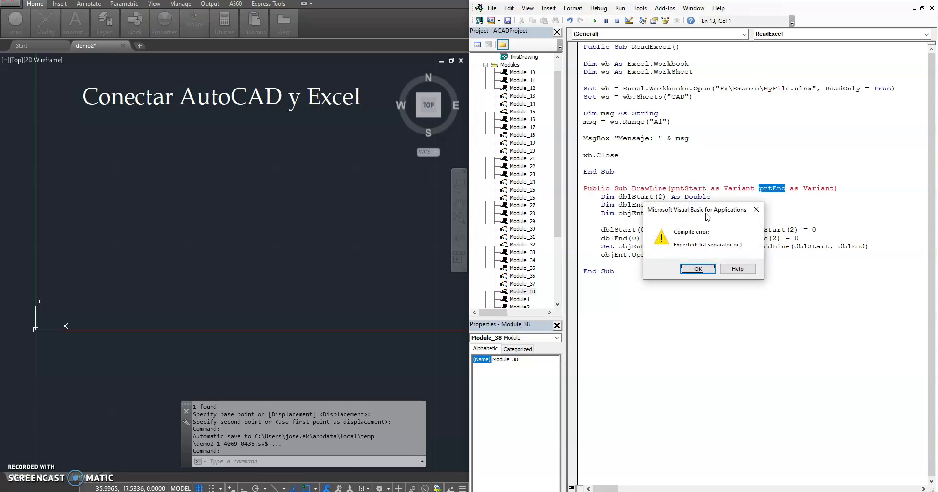
pyautogui.click(698, 269)
pyautogui.click(757, 190)
pyautogui.write(',')
pyautogui.click(769, 202)
pyautogui.click(779, 192)
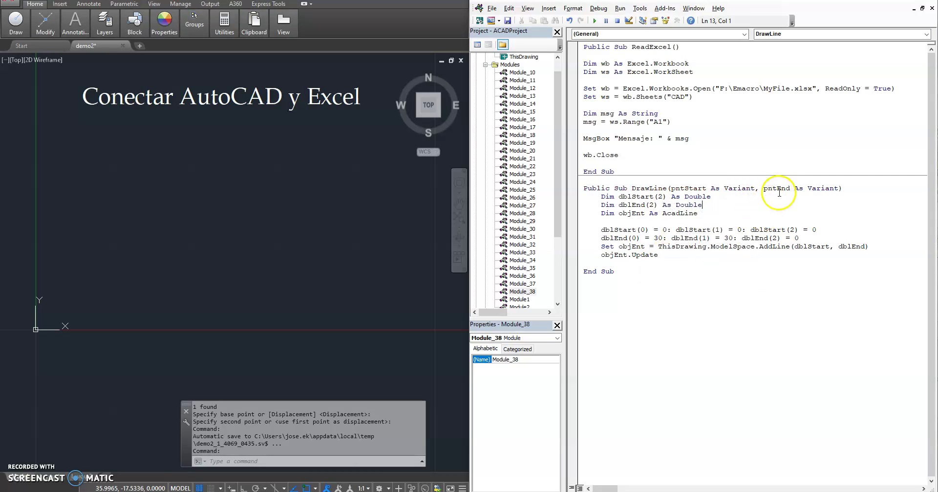
pyautogui.doubleClick(690, 188)
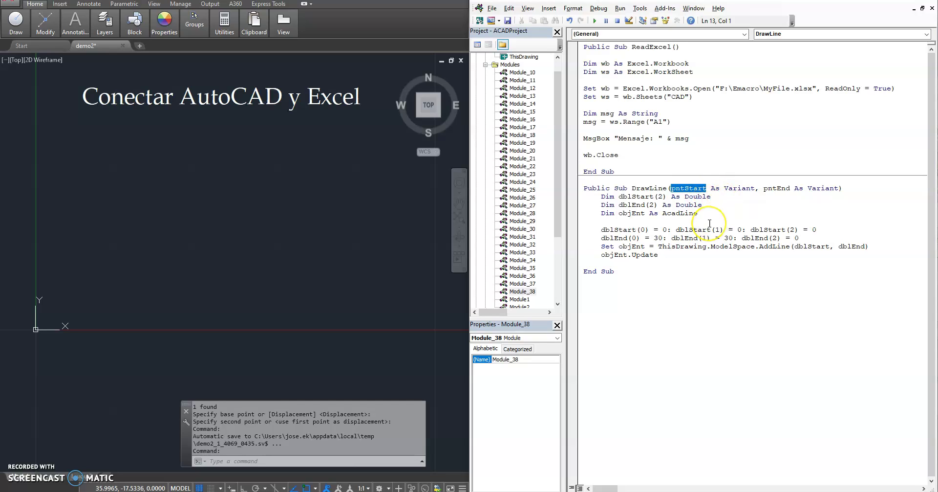
pyautogui.click(662, 229)
# Step: Fill dblStart(0) and dblStart(1) from pntStart(0) and pntStart(1)
pyautogui.moveTo(602, 193); pyautogui.dragTo(701, 211)
pyautogui.click(703, 211)
pyautogui.click(666, 229)
pyautogui.write('pntStart')
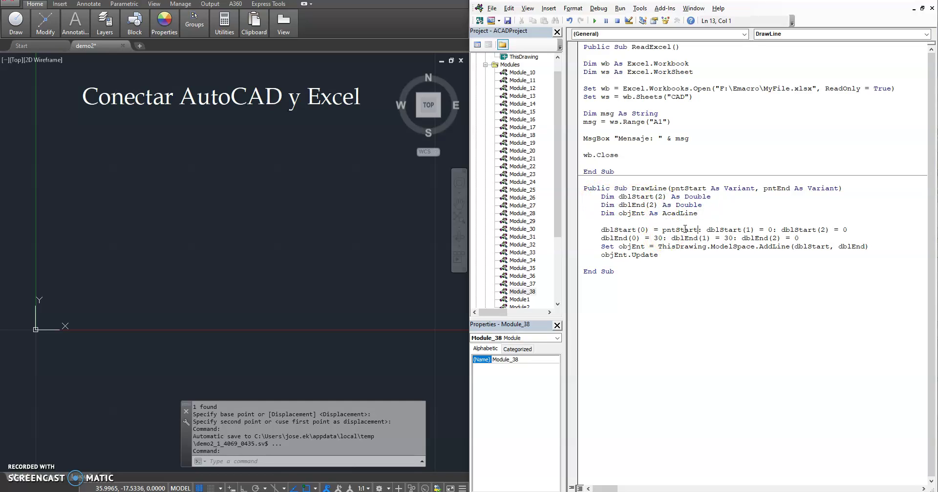
pyautogui.write('(0)')
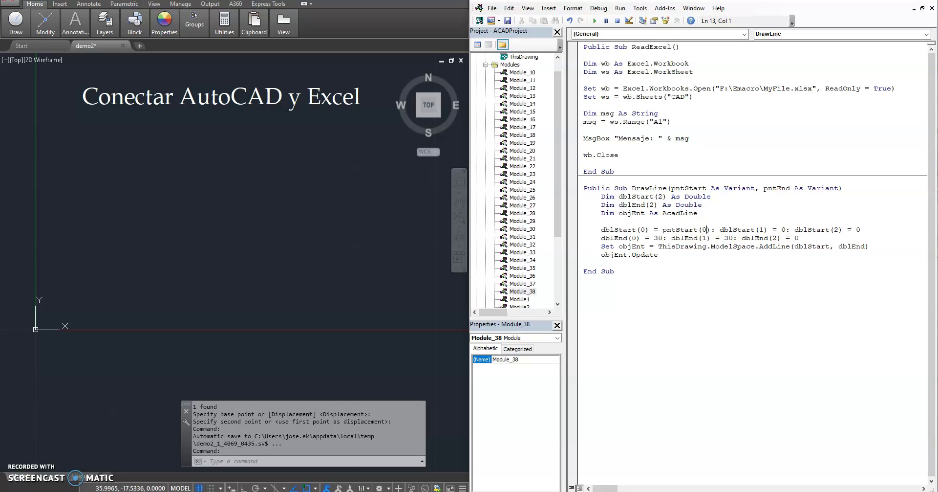
pyautogui.doubleClick(783, 229)
pyautogui.write('pntStart(0)')
pyautogui.press('Left')
pyautogui.write('1')
# Step: Replace the 30 literals with pntEnd(0) and pntEnd(1) for dblEnd
pyautogui.doubleClick(776, 188)
pyautogui.doubleClick(660, 238)
pyautogui.hotkey('ctrl', 'v')
pyautogui.write('()')
pyautogui.press('Left')
pyautogui.write('0')
pyautogui.click(760, 241)
pyautogui.hotkey('ctrl', 'v')
pyautogui.write('(0)')
pyautogui.press('Left')
pyautogui.write('1')
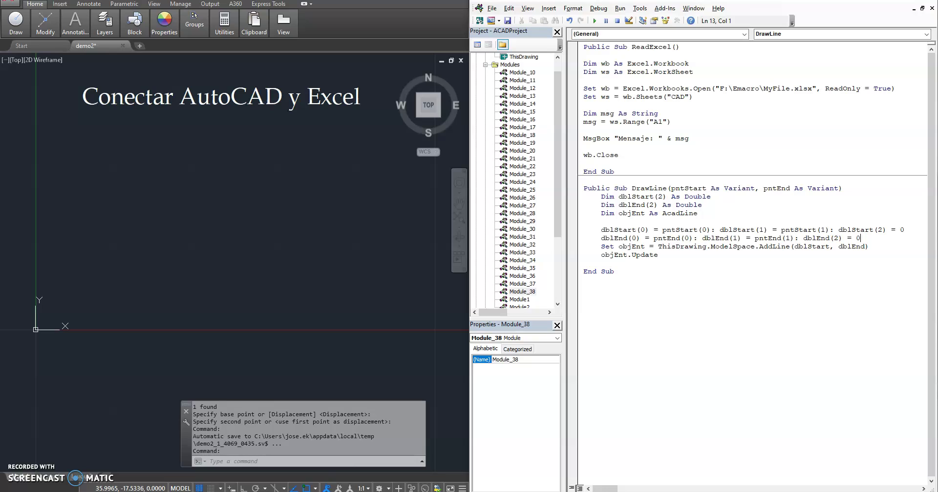
# Step: Review how the pntStart parameter feeds the dblStart array, then return to ReadExcel
pyautogui.doubleClick(688, 188)
pyautogui.doubleClick(635, 196)
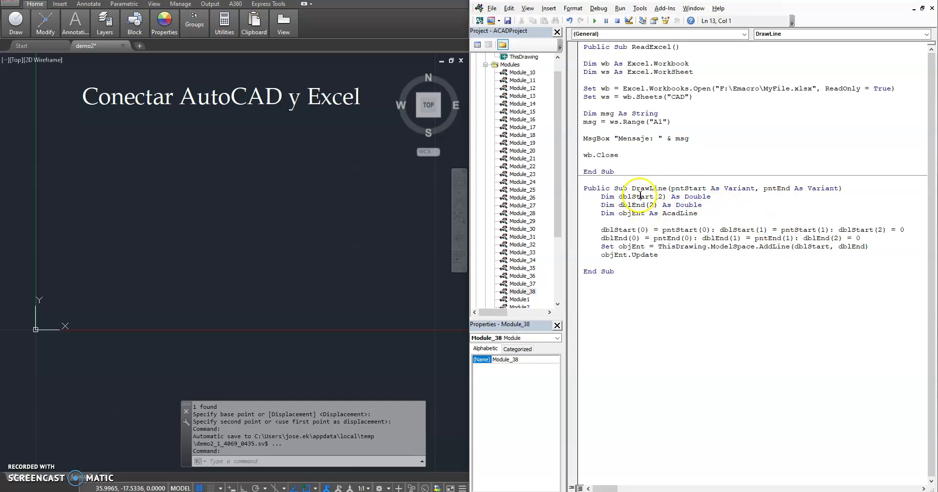
pyautogui.click(703, 232)
pyautogui.click(681, 130)
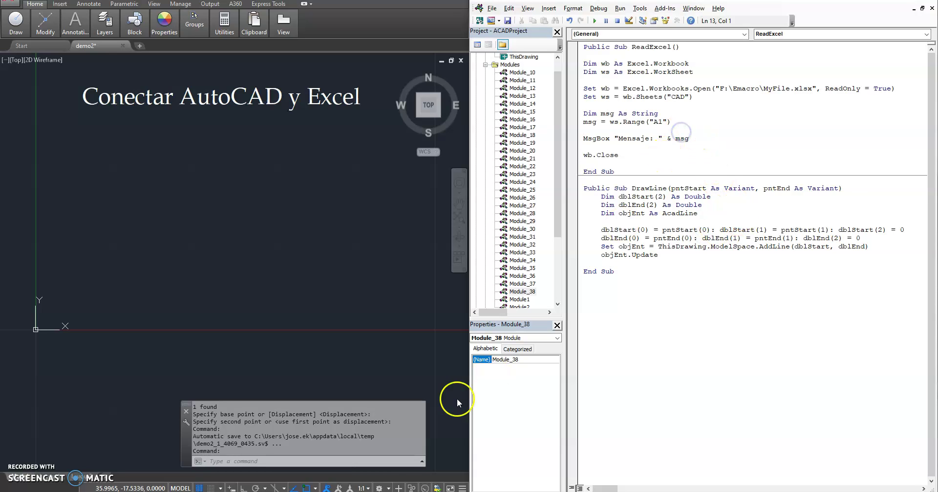
# Step: Look over the row 2 coordinate cells in the Excel workbook
pyautogui.hotkey('alt', 'Tab')
pyautogui.click(597, 216)
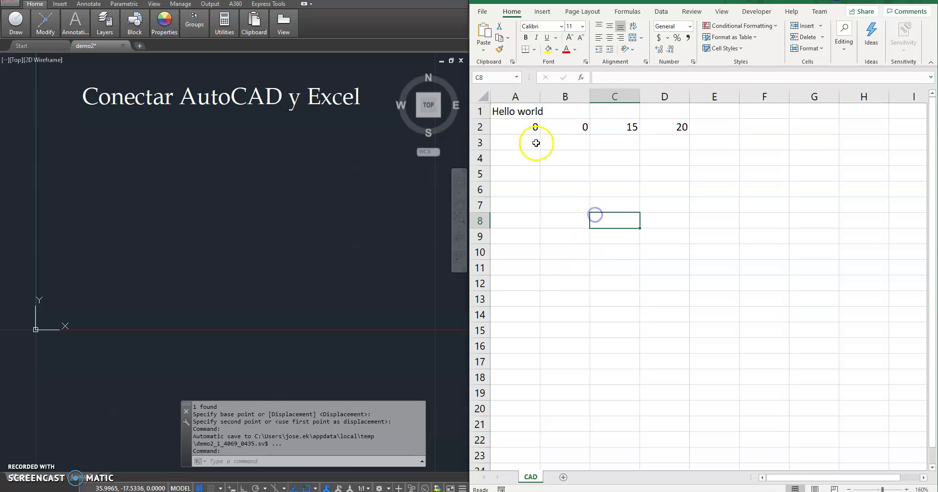
pyautogui.click(569, 132)
pyautogui.click(649, 138)
pyautogui.hotkey('alt', 'Tab')
# Step: Copy the dblStart and dblEnd array declarations from DrawLine into ReadExcel
pyautogui.click(741, 110)
pyautogui.click(603, 94)
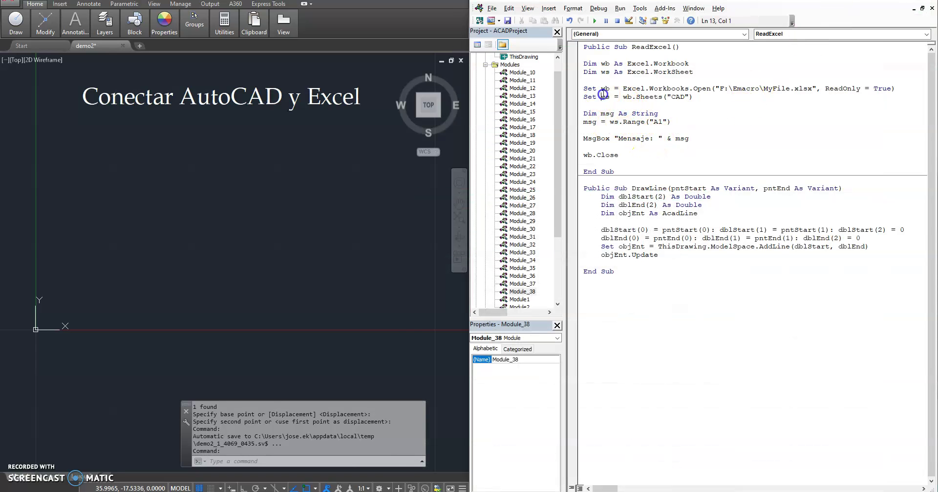
pyautogui.click(653, 202)
pyautogui.moveTo(601, 196); pyautogui.dragTo(714, 209)
pyautogui.hotkey('ctrl', 'c')
pyautogui.click(680, 124)
pyautogui.write("'")
pyautogui.press('Return')
pyautogui.press('Return')
pyautogui.press('Return')
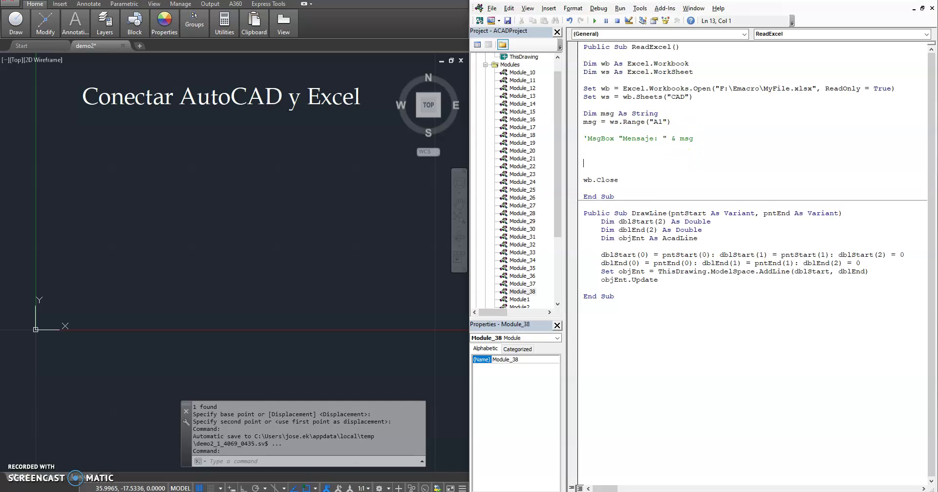
pyautogui.hotkey('ctrl', 'v')
pyautogui.press('BackSpace')
pyautogui.press('BackSpace')
pyautogui.press('BackSpace')
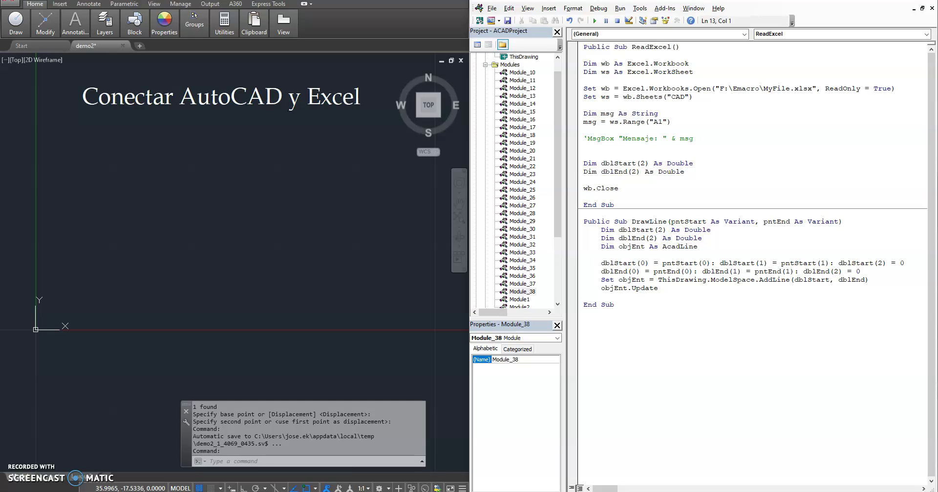
# Step: Add a dblStart(0) line above wb.Close, assigned from the ws.Range cell reference
pyautogui.doubleClick(619, 163)
pyautogui.hotkey('ctrl', 'c')
pyautogui.click(698, 180)
pyautogui.press('Return')
pyautogui.press('Up')
pyautogui.press('Return')
pyautogui.hotkey('ctrl', 'v')
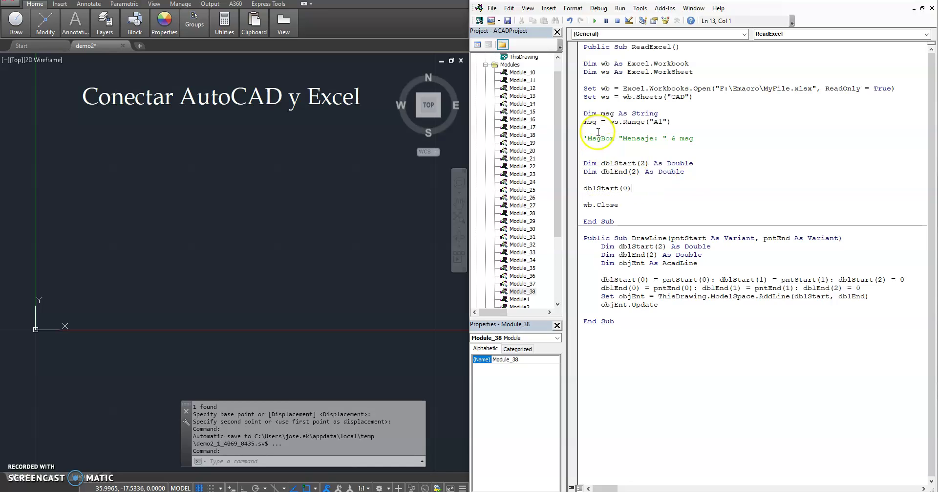
pyautogui.moveTo(610, 122); pyautogui.dragTo(669, 123)
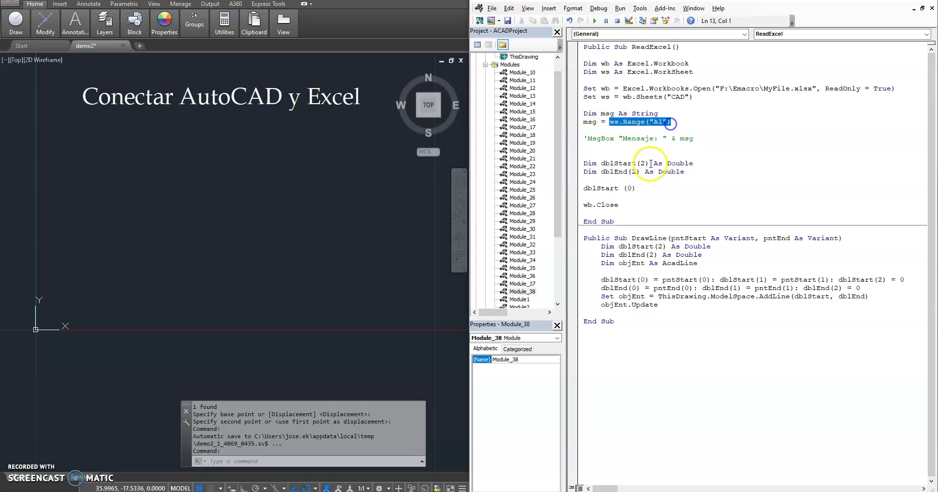
pyautogui.click(647, 186)
pyautogui.write('=')
pyautogui.write('ws.Range("A1")')
pyautogui.press('Down')
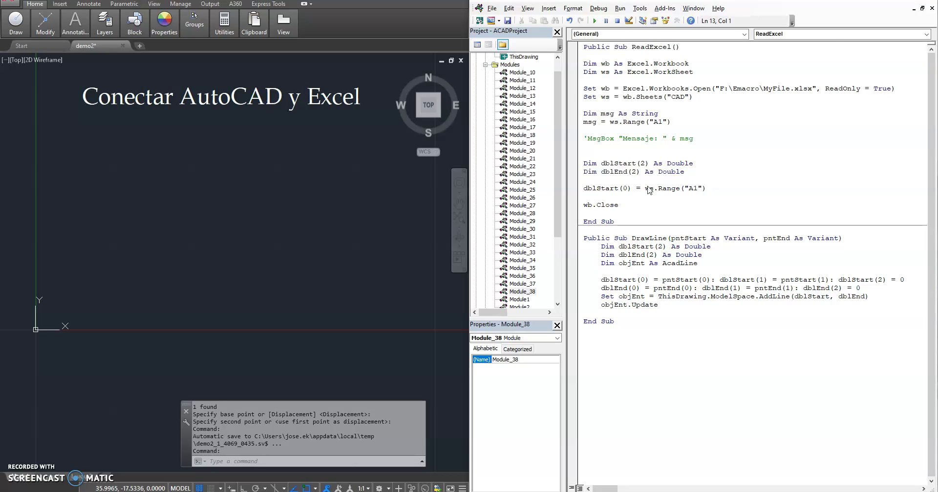
# Step: Point dblStart(0) at cell A2 and duplicate it as dblStart(1) reading B2
pyautogui.hotkey('alt', 'Tab')
pyautogui.click(517, 126)
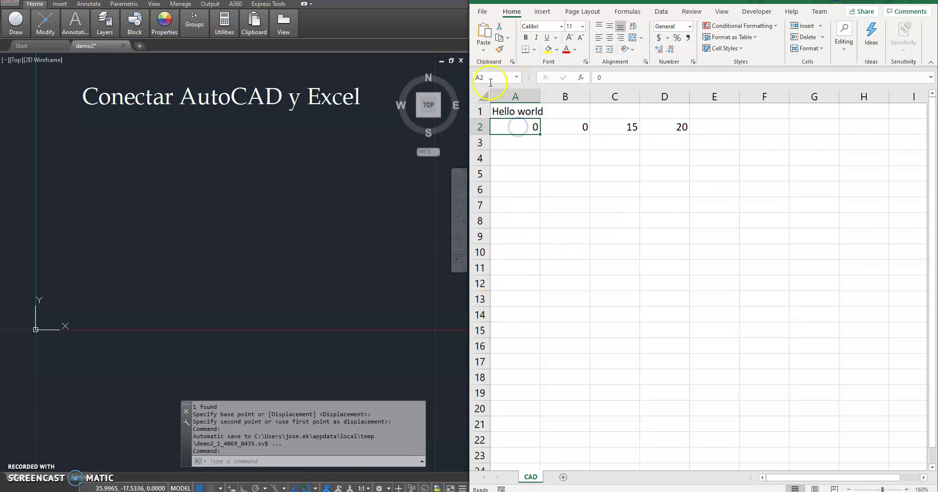
pyautogui.hotkey('alt', 'Tab')
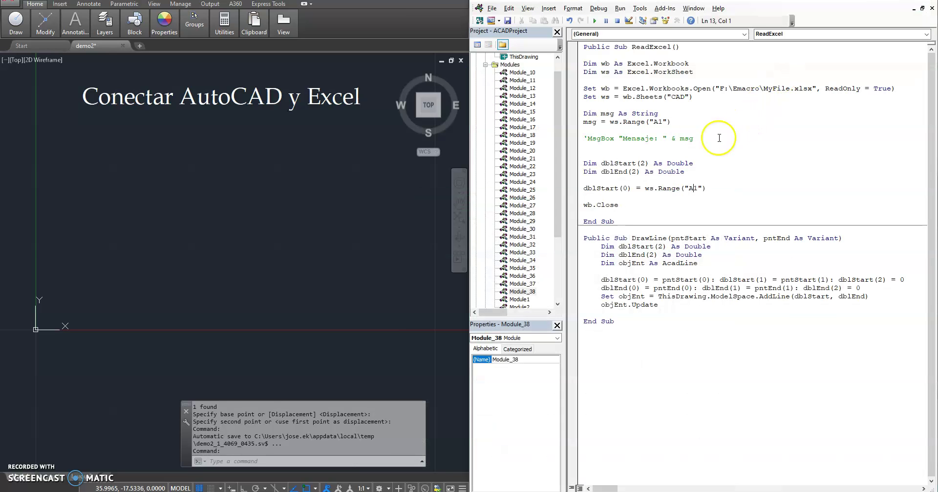
pyautogui.click(696, 188)
pyautogui.press('End')
pyautogui.hotkey('shift', 'Home')
pyautogui.hotkey('ctrl', 'c')
pyautogui.click(707, 187)
pyautogui.press('Return')
pyautogui.hotkey('ctrl', 'v')
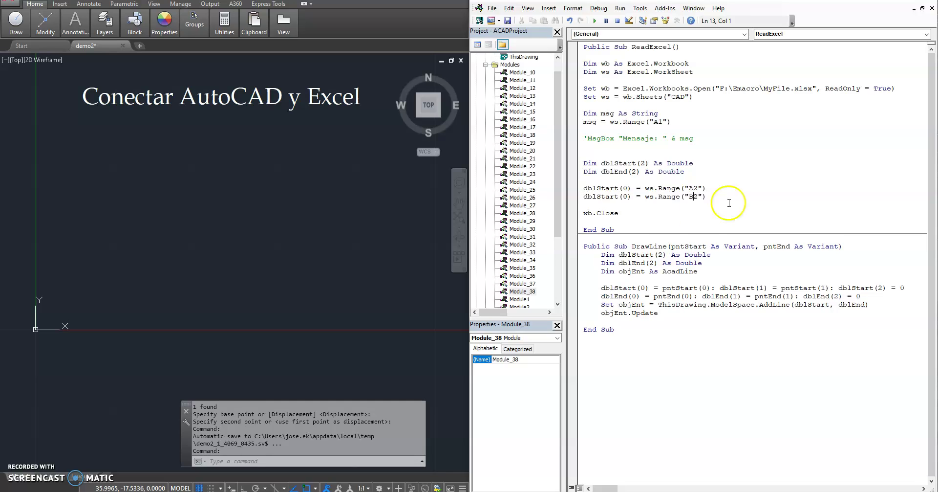
pyautogui.doubleClick(626, 196)
pyautogui.write('1')
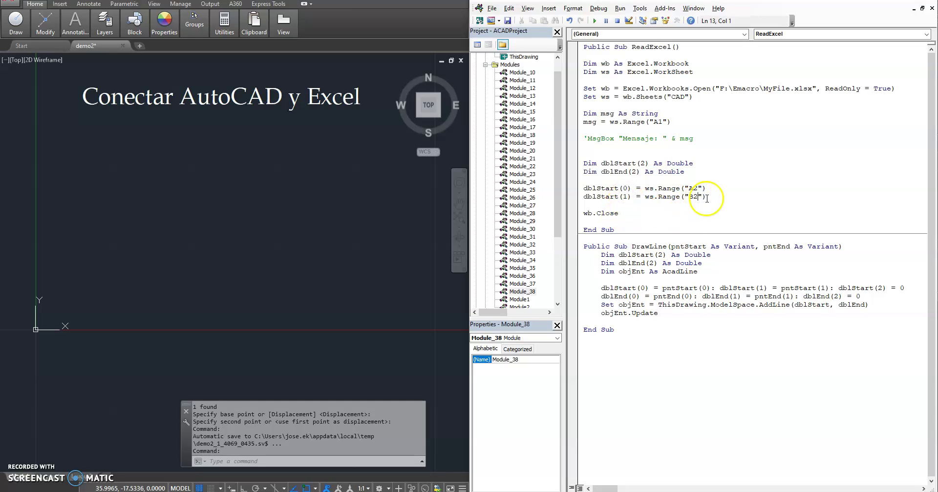
# Step: Add a dblEnd(0) line assigned from ws.Range cell C2
pyautogui.doubleClick(613, 171)
pyautogui.hotkey('ctrl', 'c')
pyautogui.click(721, 196)
pyautogui.press('Return')
pyautogui.hotkey('ctrl', 'v')
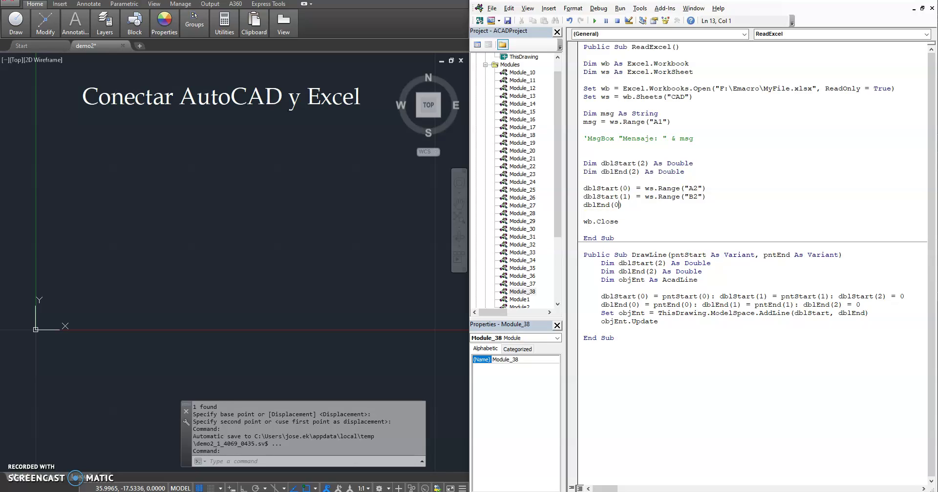
pyautogui.moveTo(636, 188)
pyautogui.mouseDown()
pyautogui.moveTo(720, 193)
pyautogui.moveTo(635, 189)
pyautogui.mouseUp()
pyautogui.hotkey('ctrl', 'c')
pyautogui.click(713, 194)
pyautogui.click(629, 204)
pyautogui.hotkey('ctrl', 'v')
pyautogui.press('BackSpace')
pyautogui.write('C')
# Step: Duplicate it as dblEnd(1) reading cell D2, leaving an empty line below
pyautogui.hotkey('shift', 'Home')
pyautogui.hotkey('ctrl', 'c')
pyautogui.press('End')
pyautogui.press('Return')
pyautogui.hotkey('ctrl', 'v')
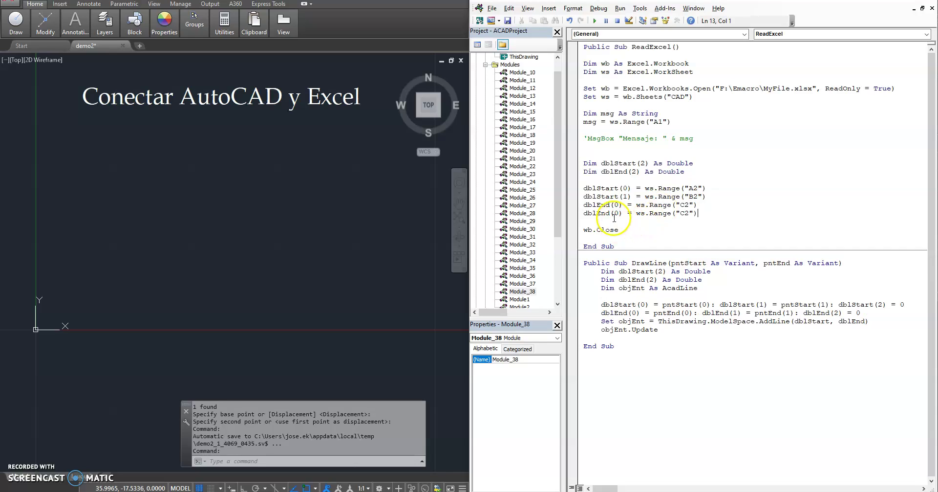
pyautogui.doubleClick(616, 214)
pyautogui.write('1')
pyautogui.write('D')
pyautogui.hotkey('alt', 'Tab')
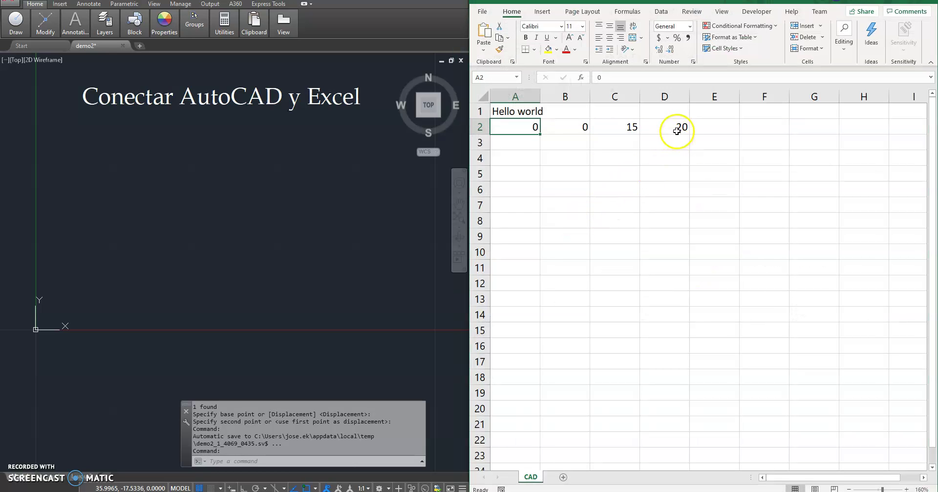
pyautogui.click(668, 127)
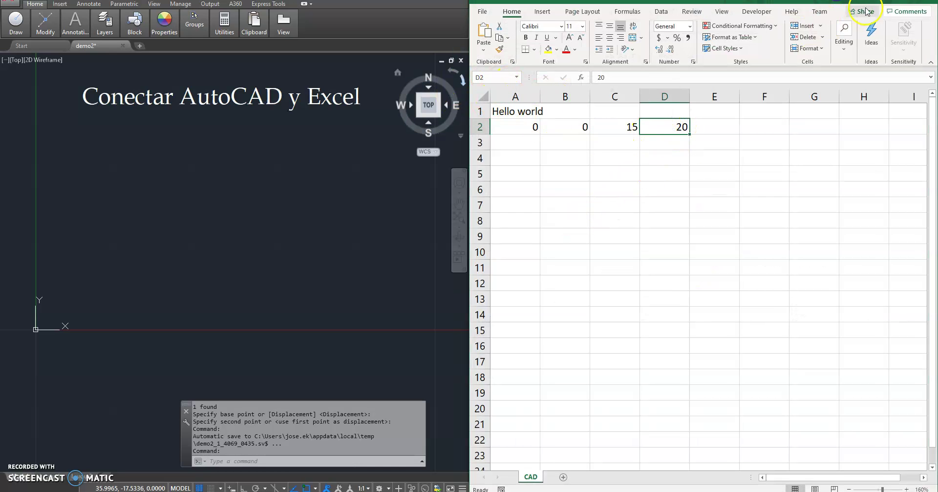
pyautogui.hotkey('alt', 'Tab')
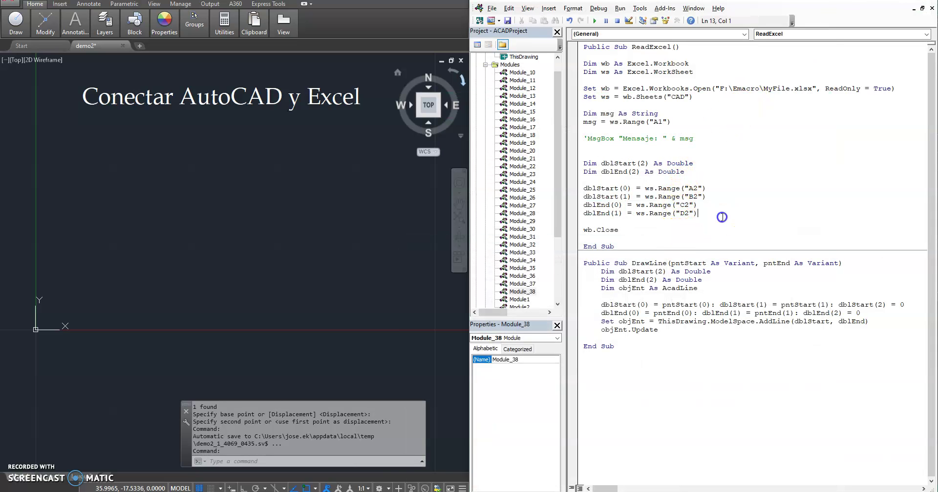
pyautogui.click(722, 216)
pyautogui.press('Return')
pyautogui.press('Return')
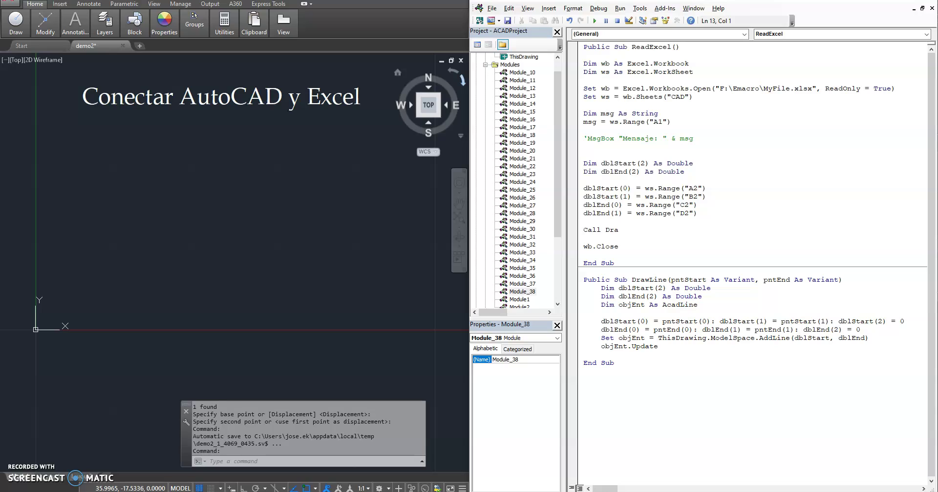
# Step: Complete the new line as Call DrawLine(dblStart, dblEnd)
pyautogui.write('(')
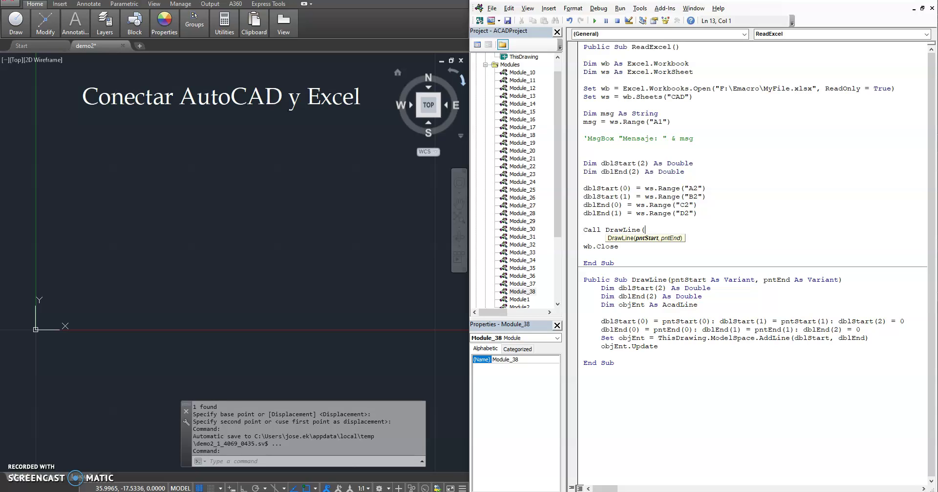
pyautogui.write(')')
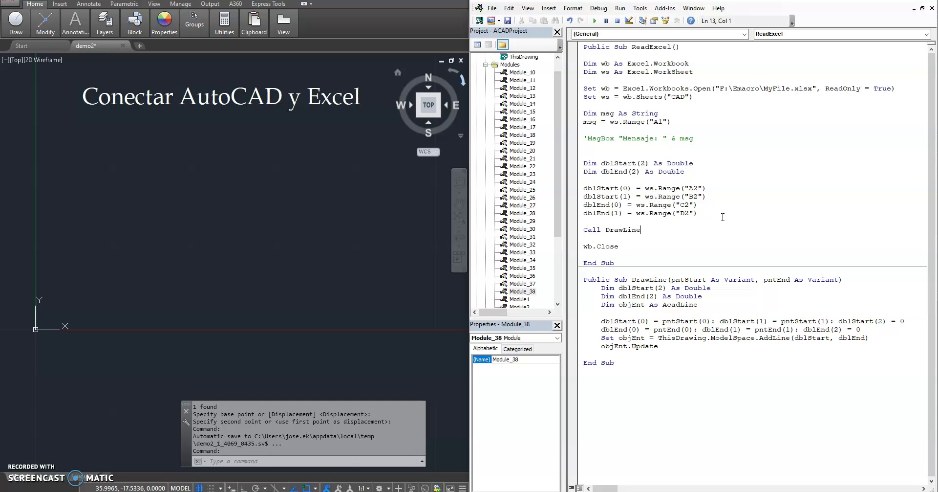
pyautogui.doubleClick(606, 188)
pyautogui.click(645, 229)
pyautogui.write('(')
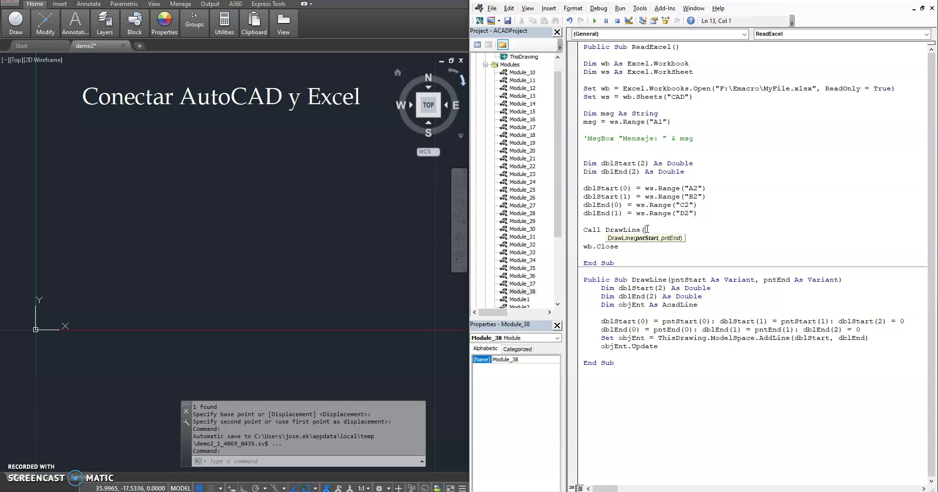
pyautogui.write('dblStart, dblEnd')
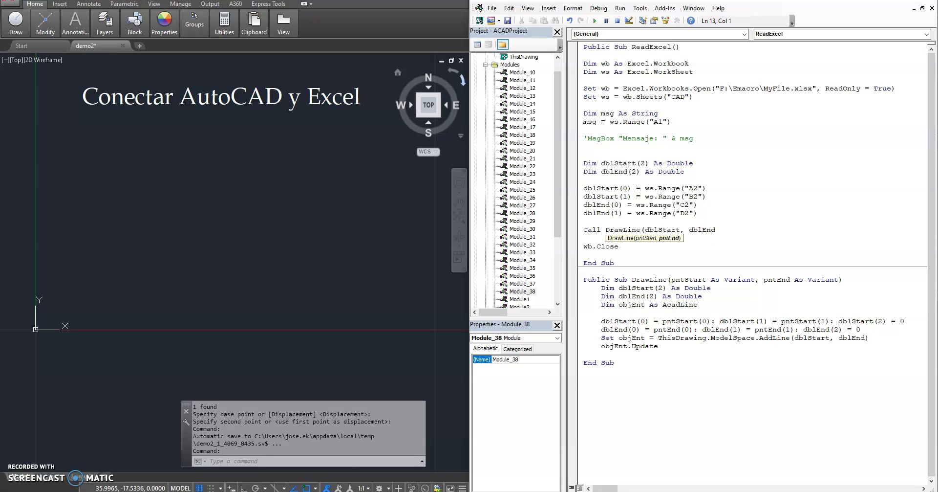
pyautogui.write(')')
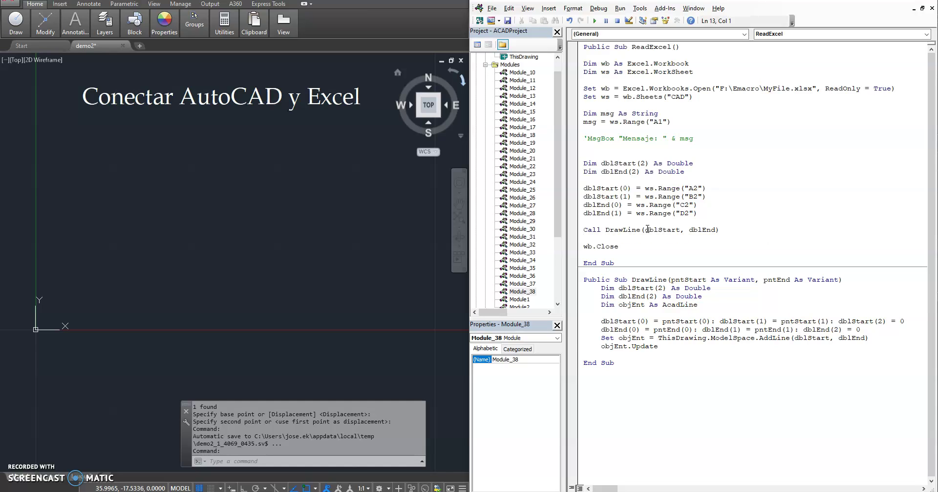
# Step: Review the workbook, worksheet and CAD sheet declarations and the A2–D2 references
pyautogui.click(696, 64)
pyautogui.moveTo(703, 68); pyautogui.dragTo(578, 64)
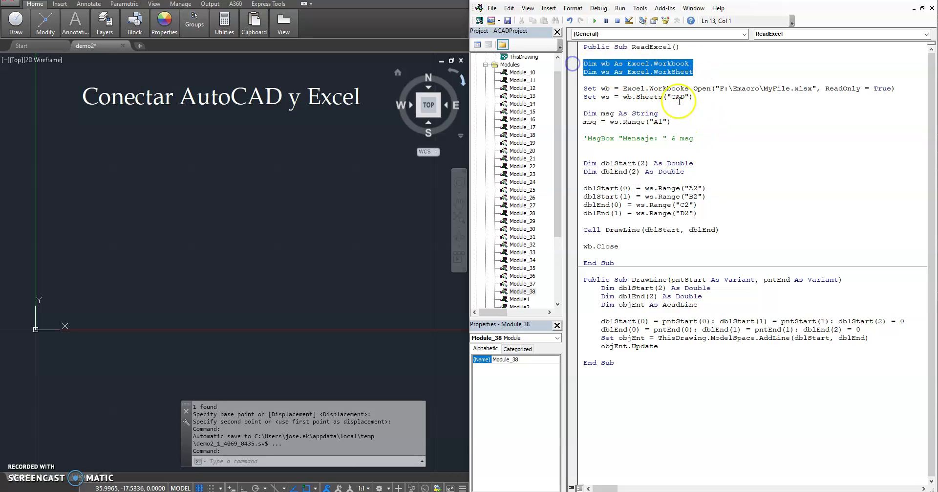
pyautogui.moveTo(694, 97); pyautogui.dragTo(578, 93)
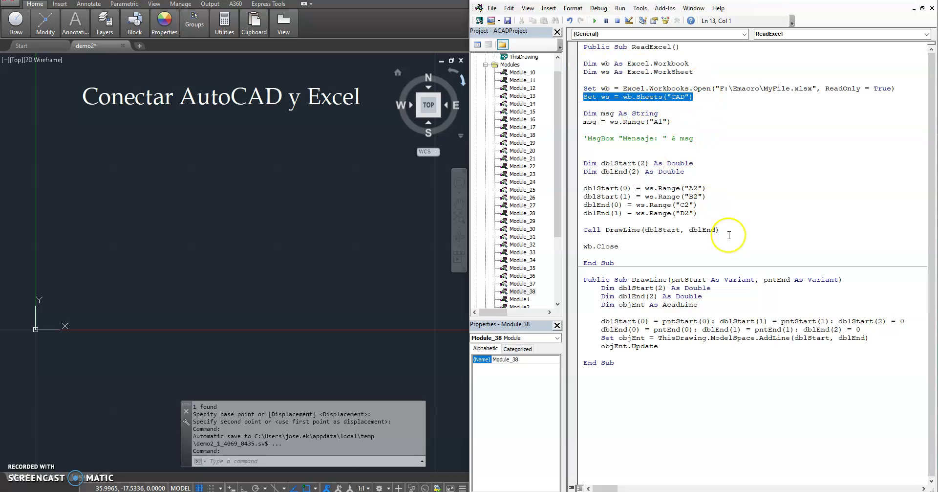
pyautogui.click(710, 213)
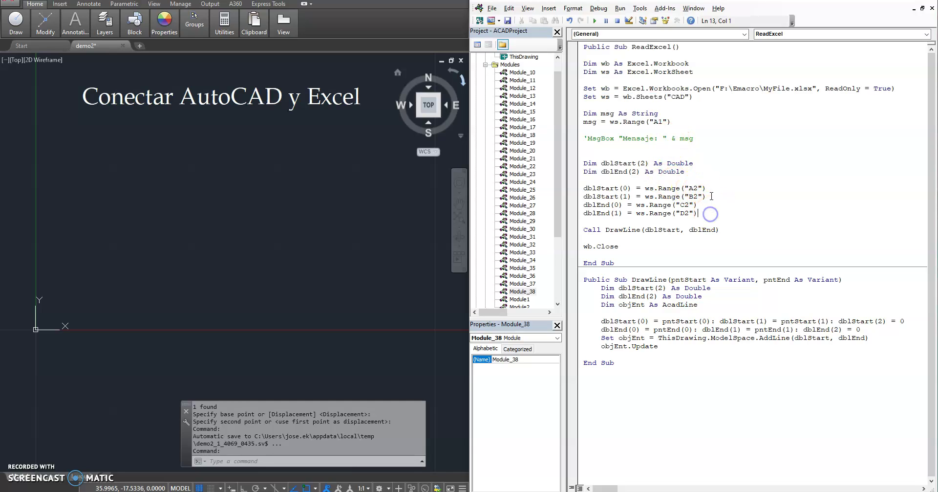
pyautogui.click(686, 189)
# Step: Review the A2 and B2 references and the Call DrawLine line in ReadExcel
pyautogui.click(694, 188)
pyautogui.click(695, 196)
pyautogui.moveTo(719, 230); pyautogui.dragTo(589, 229)
pyautogui.click(650, 364)
# Step: Run ReadExcel and inspect the drawn line's start and end coordinates in Properties
pyautogui.click(595, 20)
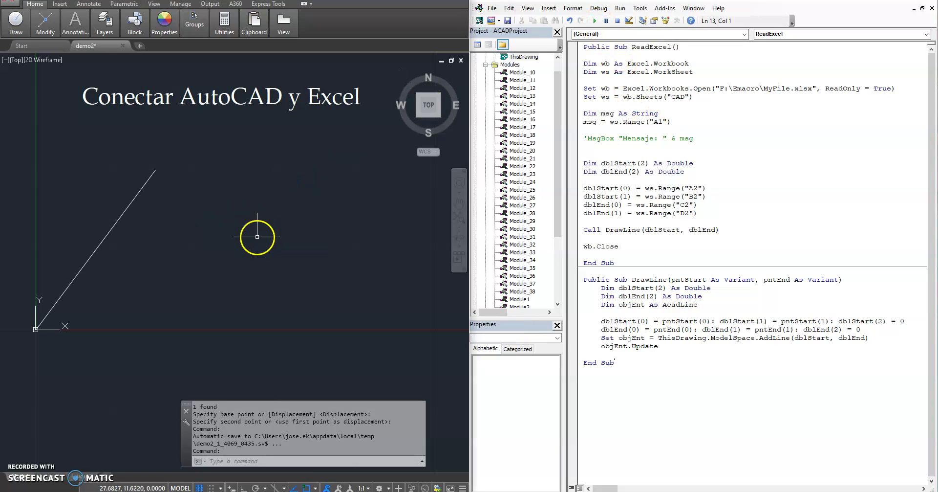
pyautogui.click(245, 290)
pyautogui.click(98, 187)
pyautogui.rightClick(100, 186)
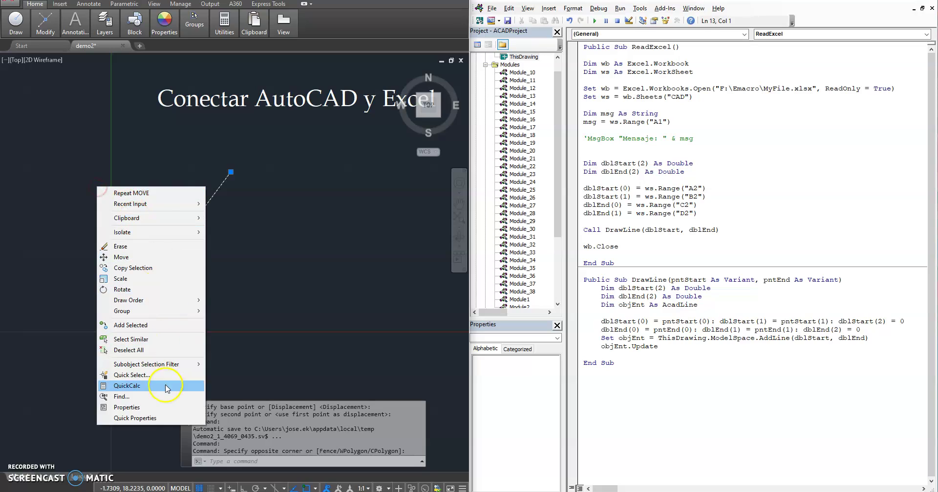
pyautogui.click(161, 406)
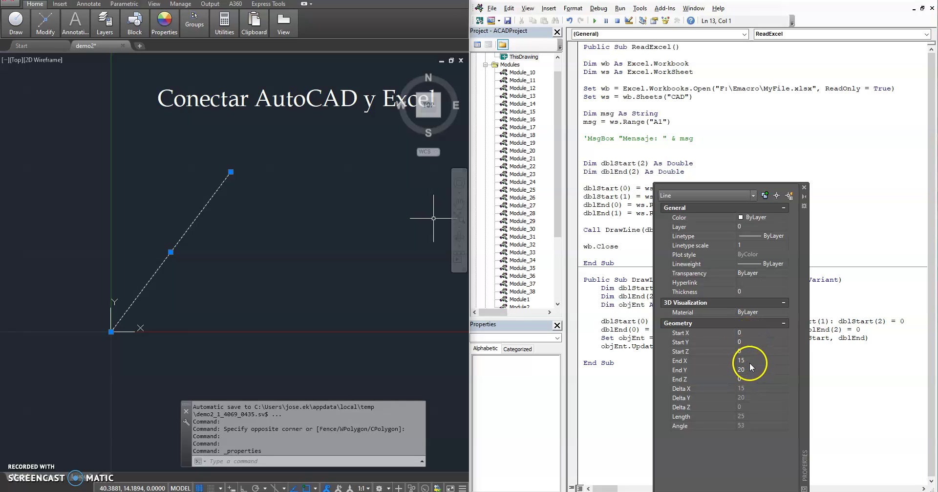
pyautogui.click(624, 174)
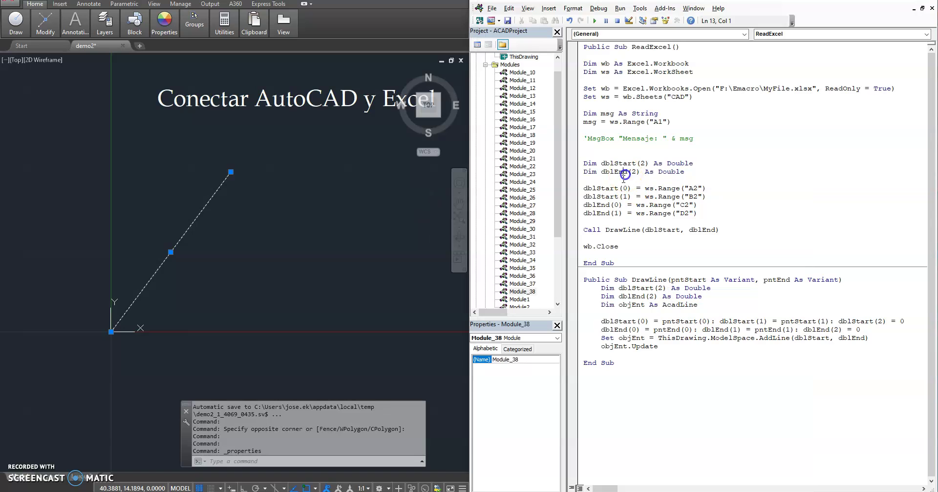
pyautogui.hotkey('alt', 'Tab')
# Step: Set cell A2 to 10 and cell B2 to -5 on the CAD sheet
pyautogui.click(633, 194)
pyautogui.click(622, 168)
pyautogui.click(518, 128)
pyautogui.write('10')
pyautogui.press('Return')
pyautogui.press('Up')
pyautogui.press('Right')
pyautogui.write('25')
pyautogui.press('Return')
pyautogui.press('Up')
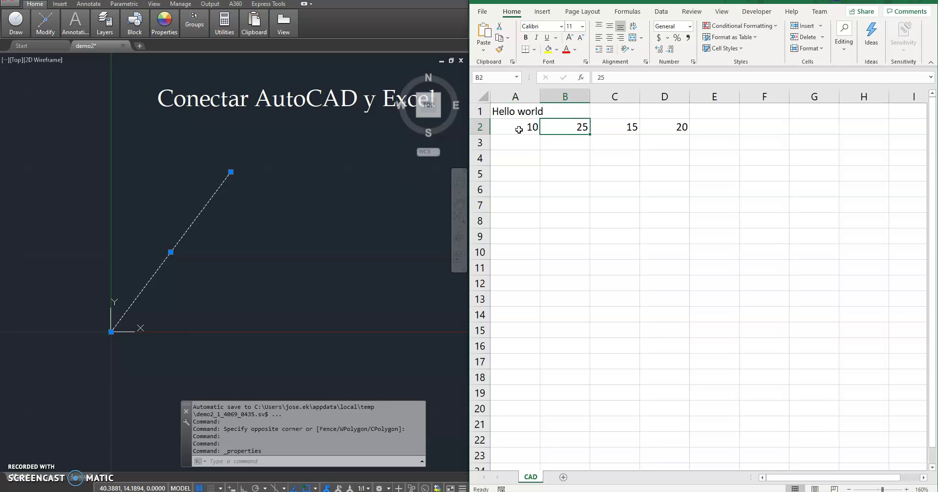
pyautogui.write('-5')
pyautogui.press('Return')
# Step: Set cell C2 to 15 and cell D2 to 25
pyautogui.press('Up')
pyautogui.press('Right')
pyautogui.write('10')
pyautogui.press('Return')
pyautogui.press('Up')
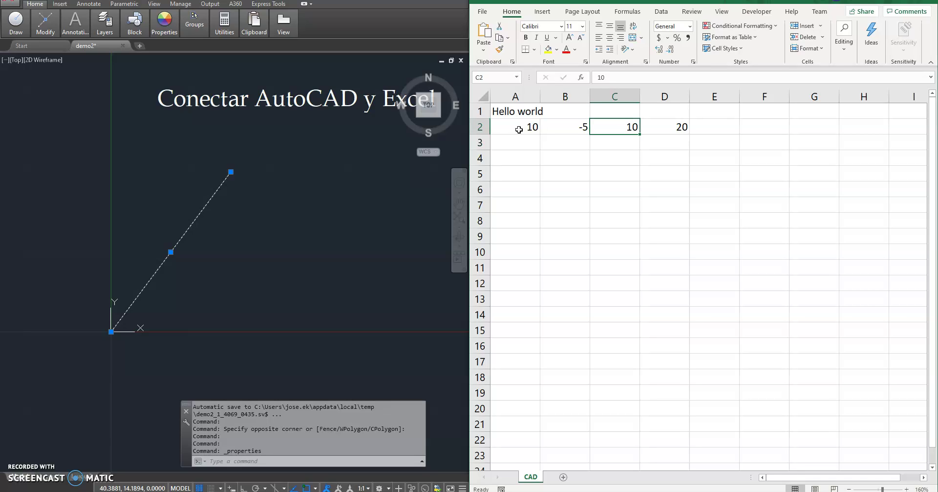
pyautogui.write('15')
pyautogui.press('Right')
pyautogui.write('25')
pyautogui.press('Return')
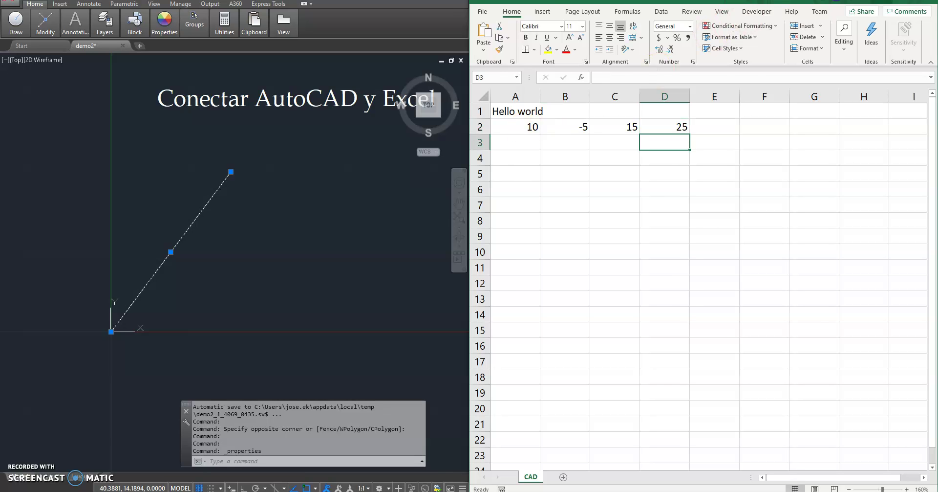
# Step: Rerun the macro with the new values and pan AutoCAD to view the result
pyautogui.hotkey('alt', 'Tab')
pyautogui.click(596, 20)
pyautogui.click(342, 256)
pyautogui.scroll(-2, 387, 255)
pyautogui.scroll(-2, 387, 256)
pyautogui.moveTo(388, 255)
pyautogui.mouseDown(button='middle')
pyautogui.moveTo(275, 275)
pyautogui.moveTo(314, 265)
pyautogui.mouseUp(button='middle')
pyautogui.click(615, 226)
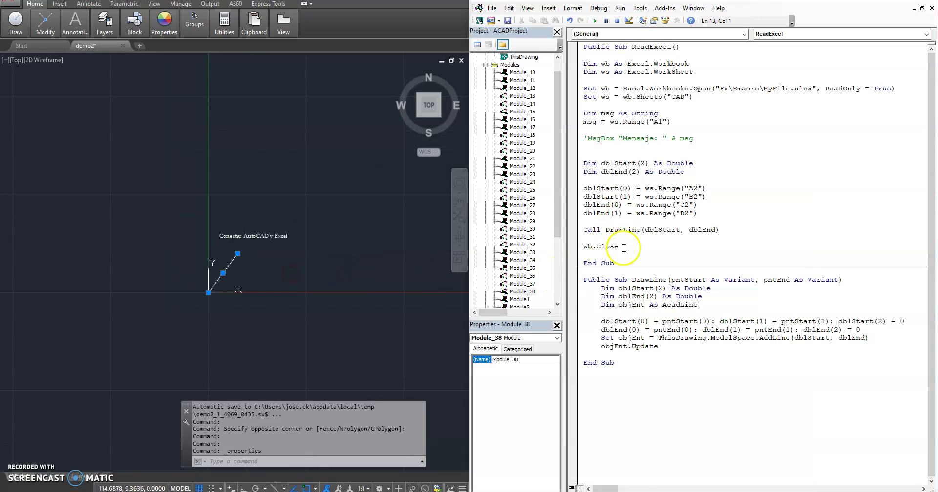
# Step: Clear the AutoCAD selection, check the CAD sheet values and minimize Excel
pyautogui.click(304, 282)
pyautogui.press('Escape')
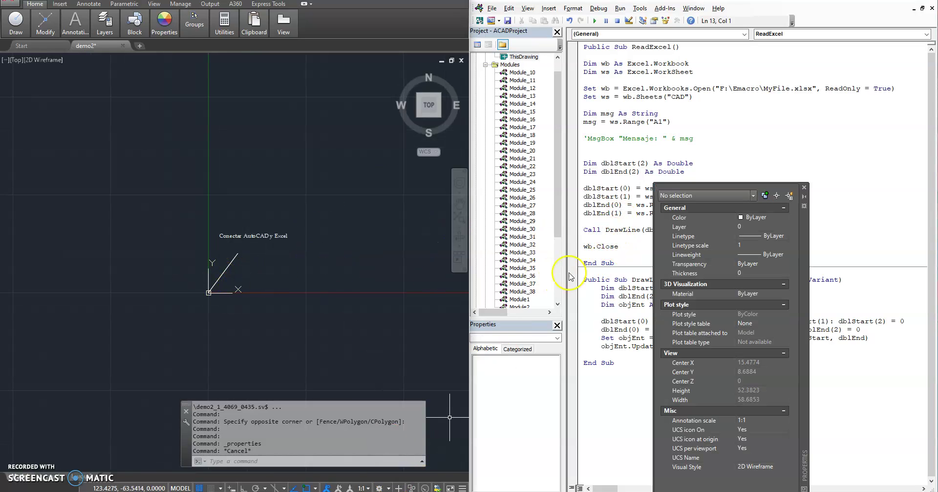
pyautogui.click(606, 230)
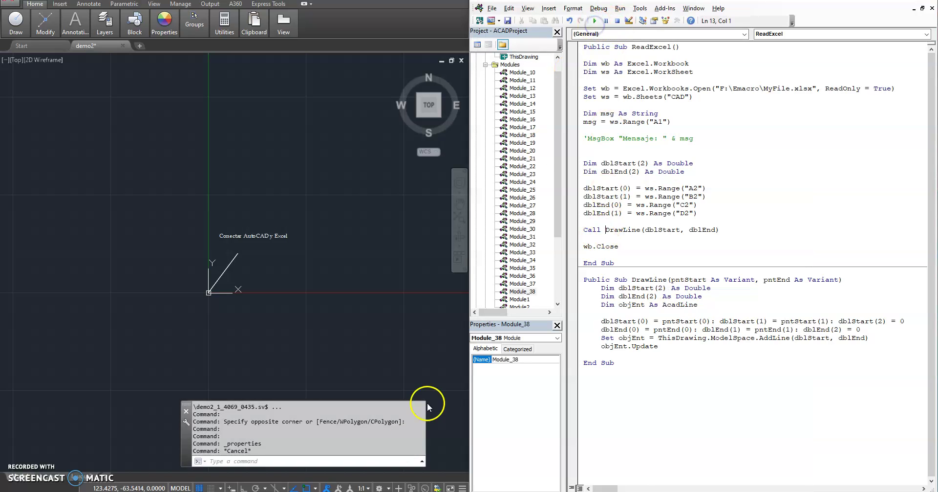
pyautogui.click(615, 201)
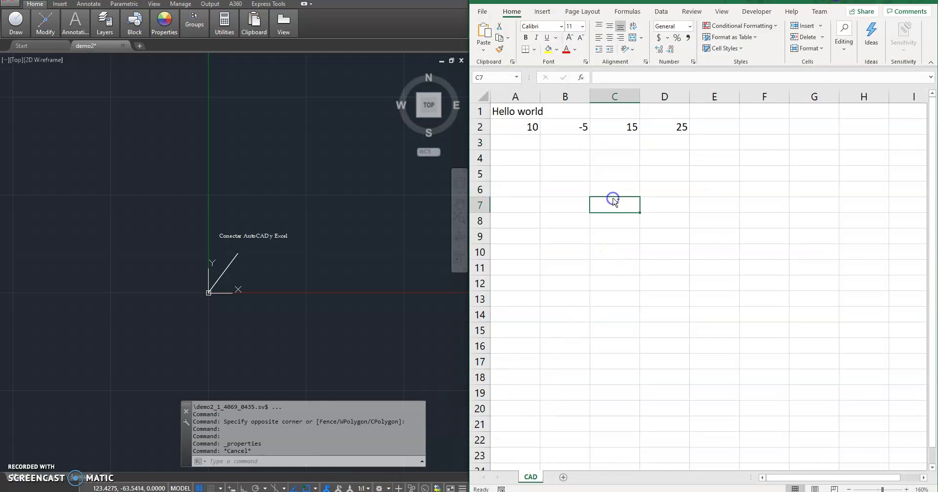
pyautogui.click(882, 2)
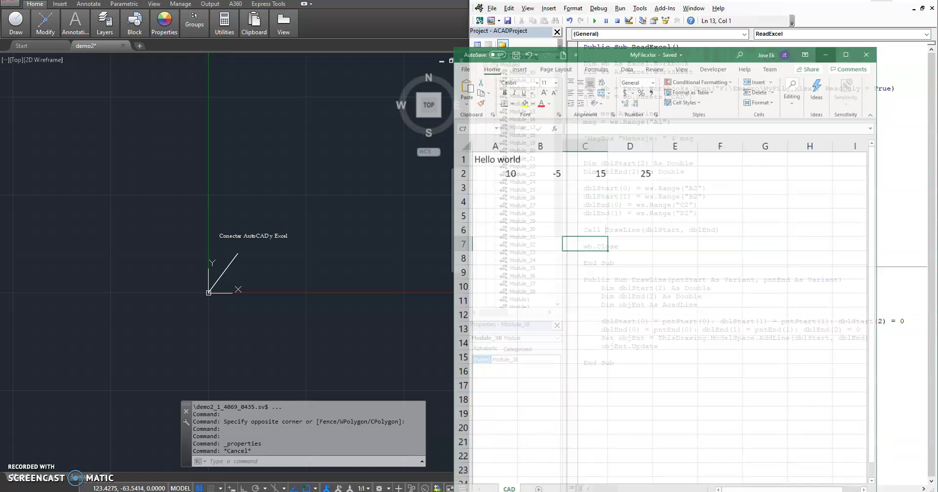
# Step: Rerun ReadExcel and inspect the new 10,-5 to 15,25 line, then deselect it
pyautogui.click(594, 20)
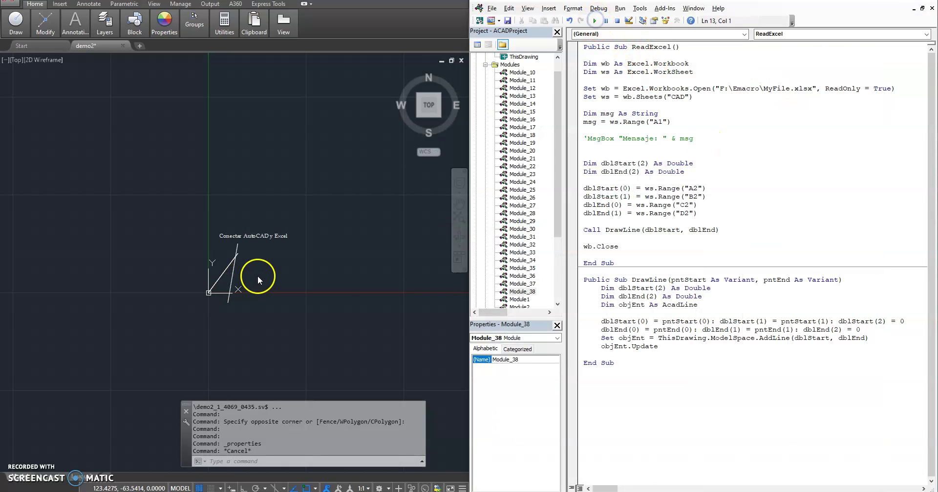
pyautogui.scroll(3, 259, 279)
pyautogui.moveTo(256, 269); pyautogui.dragTo(225, 249)
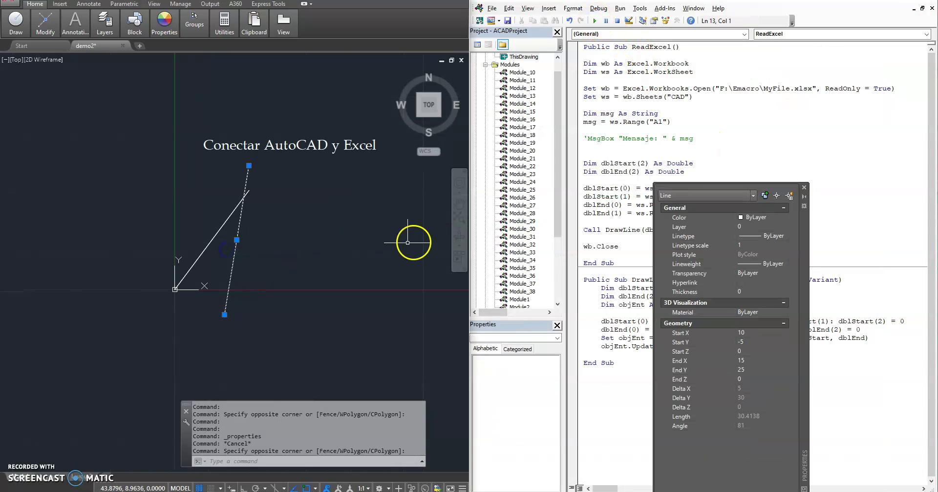
pyautogui.click(804, 188)
pyautogui.press('Escape')
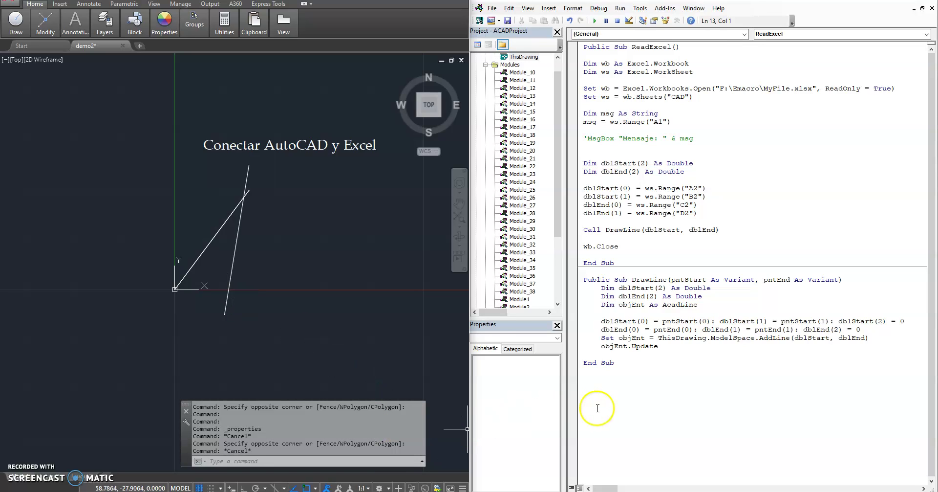
pyautogui.moveTo(597, 408); pyautogui.dragTo(565, 275)
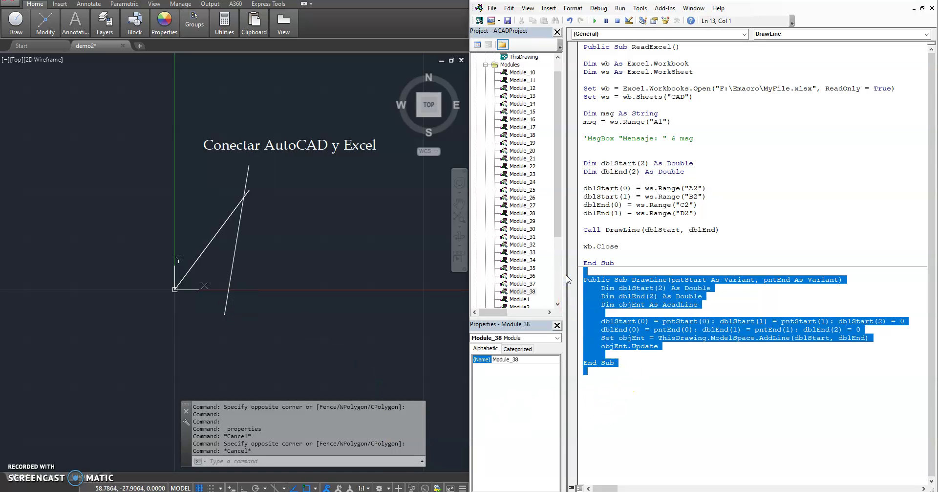
pyautogui.click(680, 196)
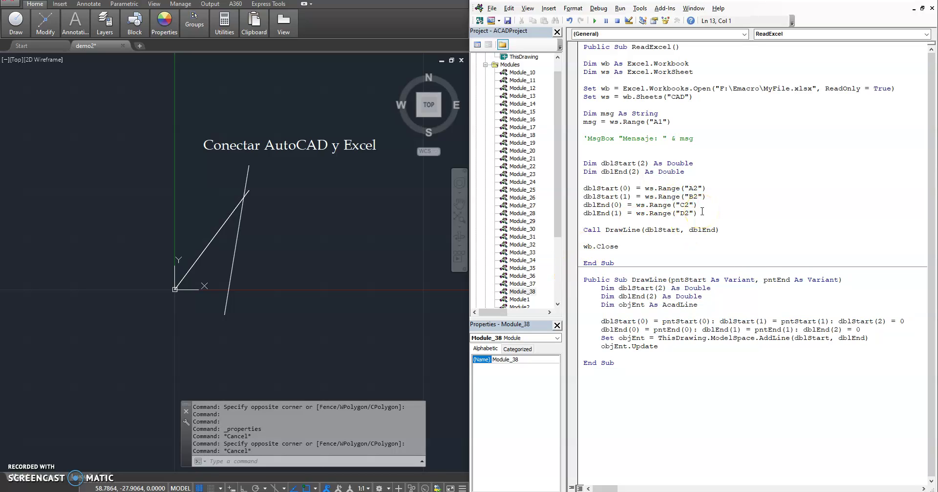